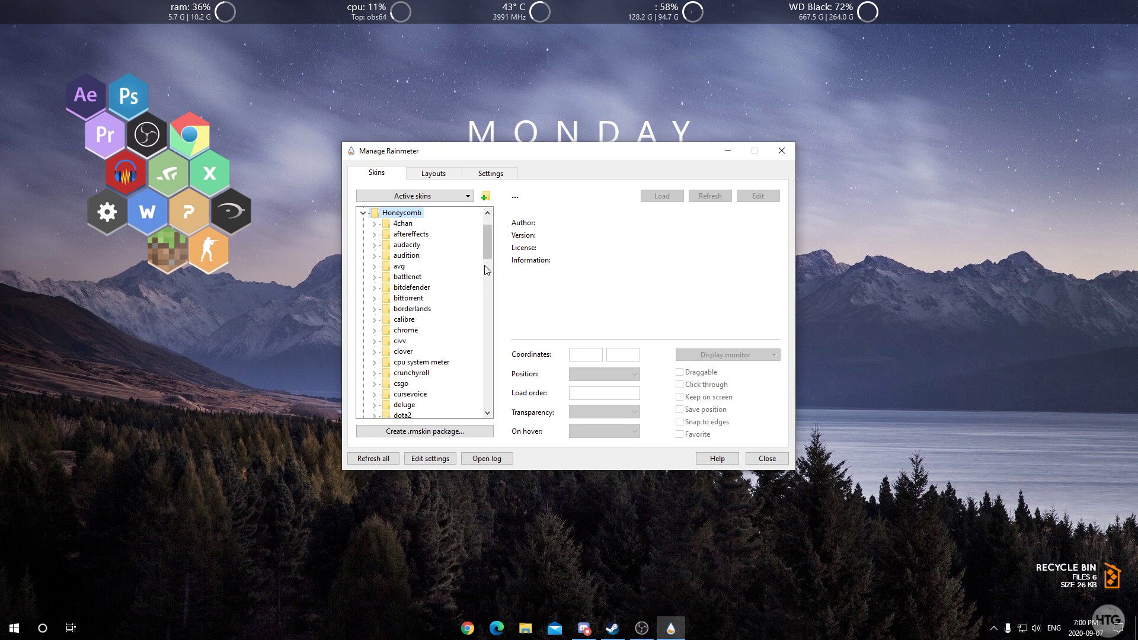
- Minimize the Rainmeter manager and open the Documents\Rainmeter\Skins\Honeycomb folder in File Explorer
{"action": "scroll", "coordinate": [491, 254], "scroll_direction": "up", "scroll_amount": 1}
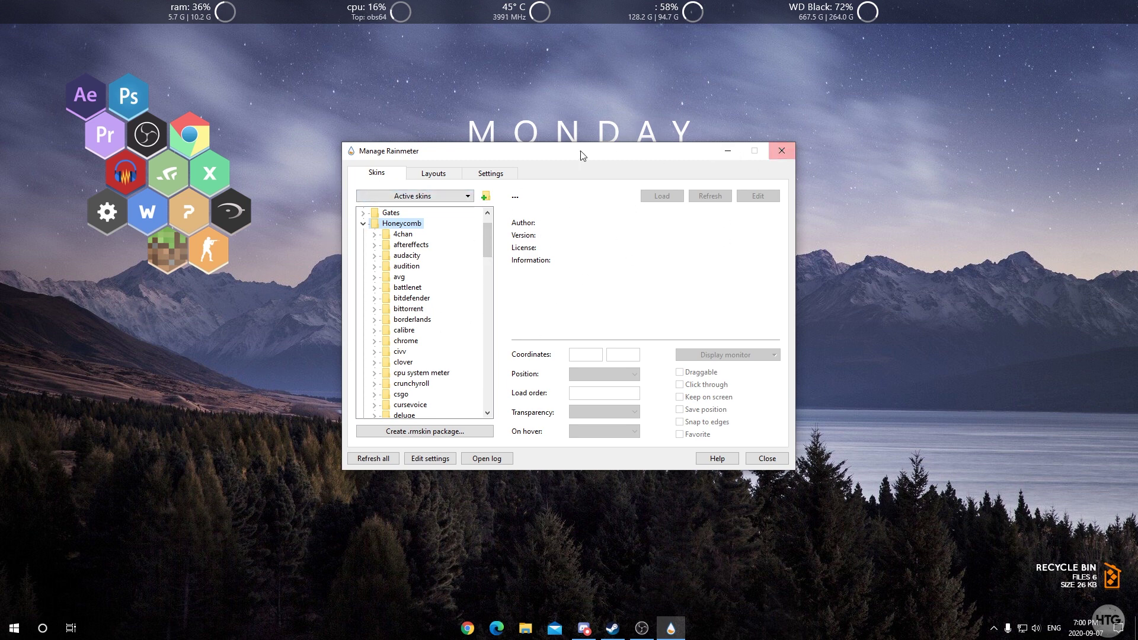
{"action": "left_click", "coordinate": [731, 156]}
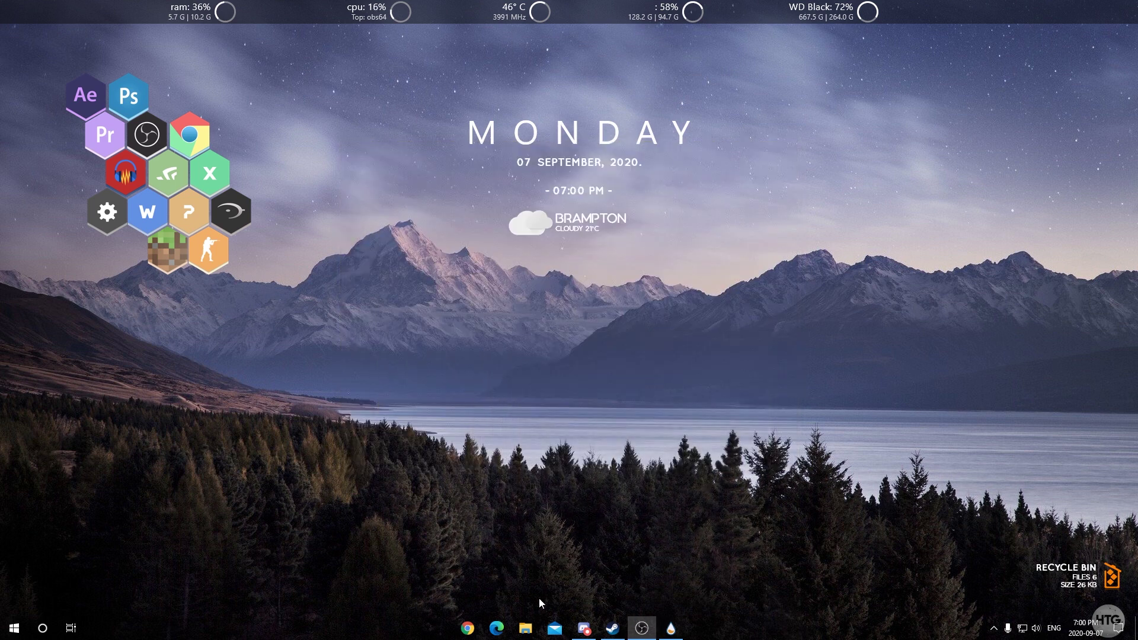
{"action": "left_click", "coordinate": [525, 628]}
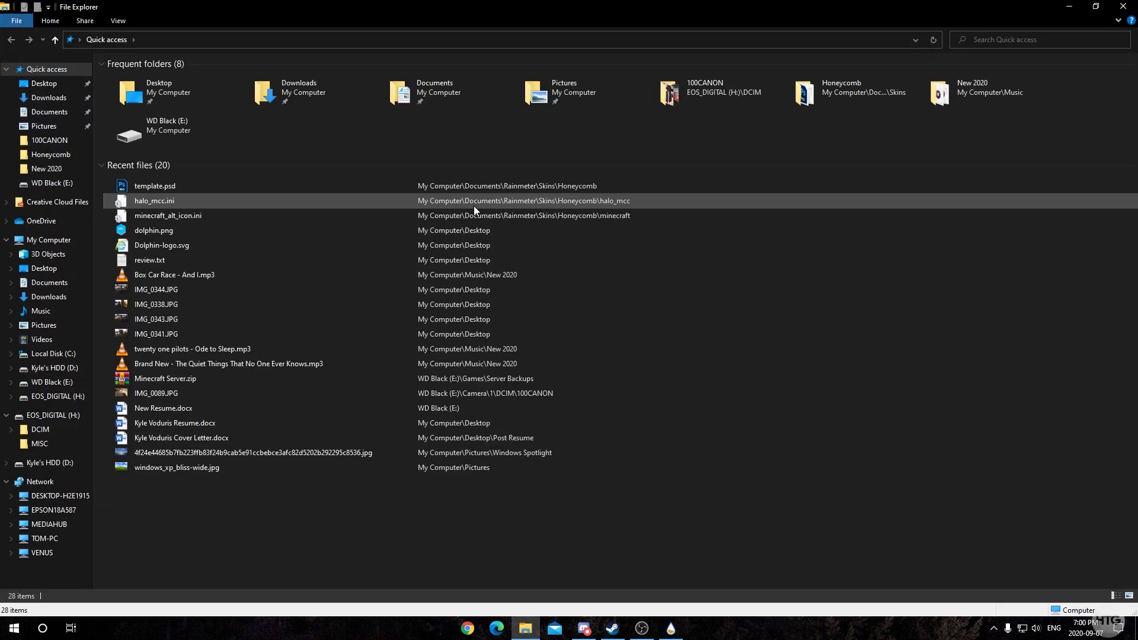
{"action": "left_click", "coordinate": [65, 597]}
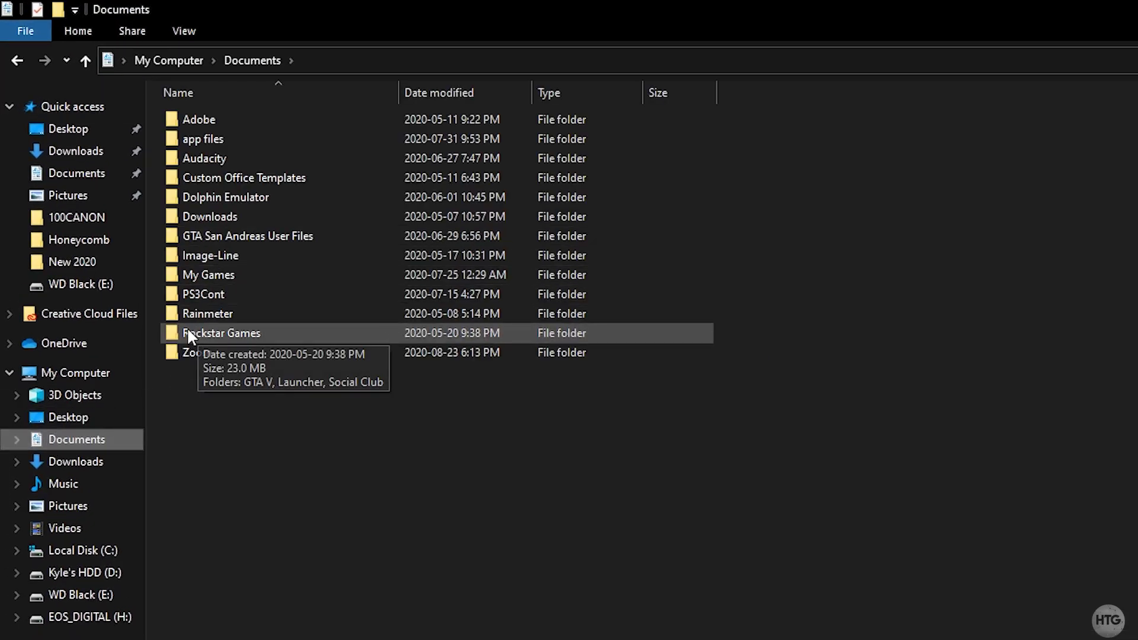
{"action": "left_click", "coordinate": [226, 315]}
{"action": "double_click", "coordinate": [226, 314]}
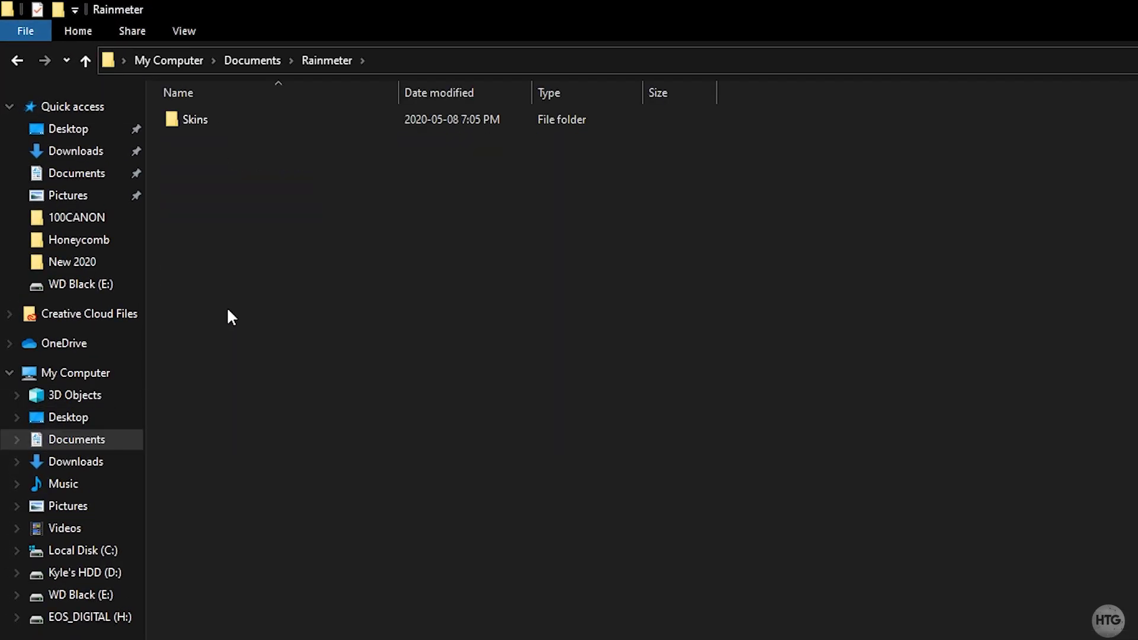
{"action": "double_click", "coordinate": [230, 119]}
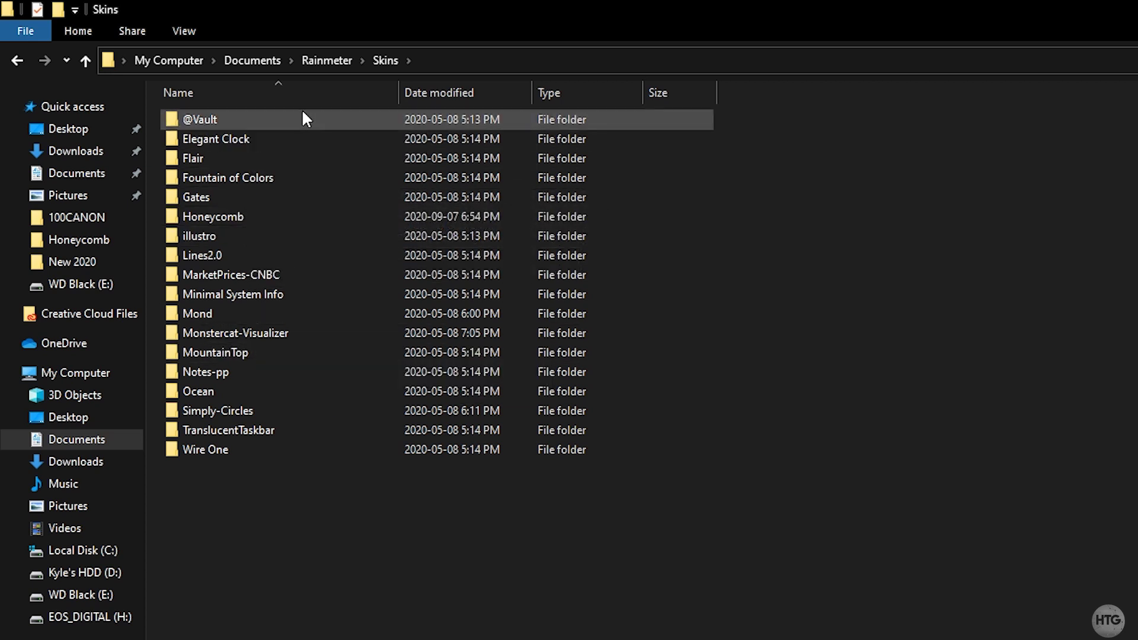
{"action": "double_click", "coordinate": [279, 217]}
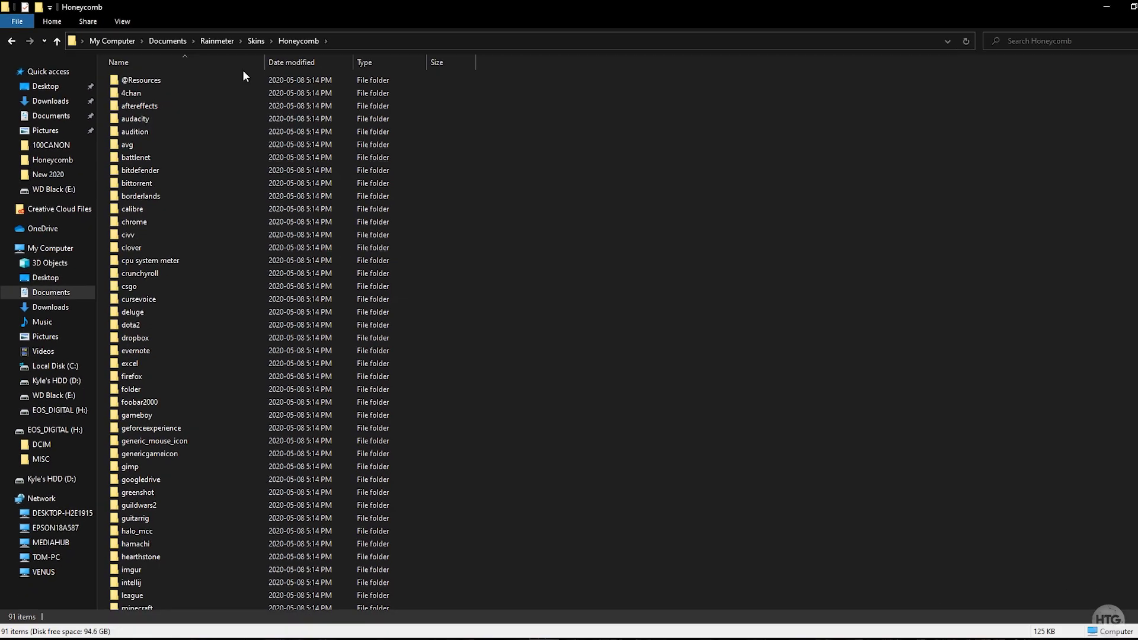
- Look through the Honeycomb folder's contents and switch its display from a detailed list to icons
{"action": "scroll", "coordinate": [306, 83], "scroll_direction": "down", "scroll_amount": 12}
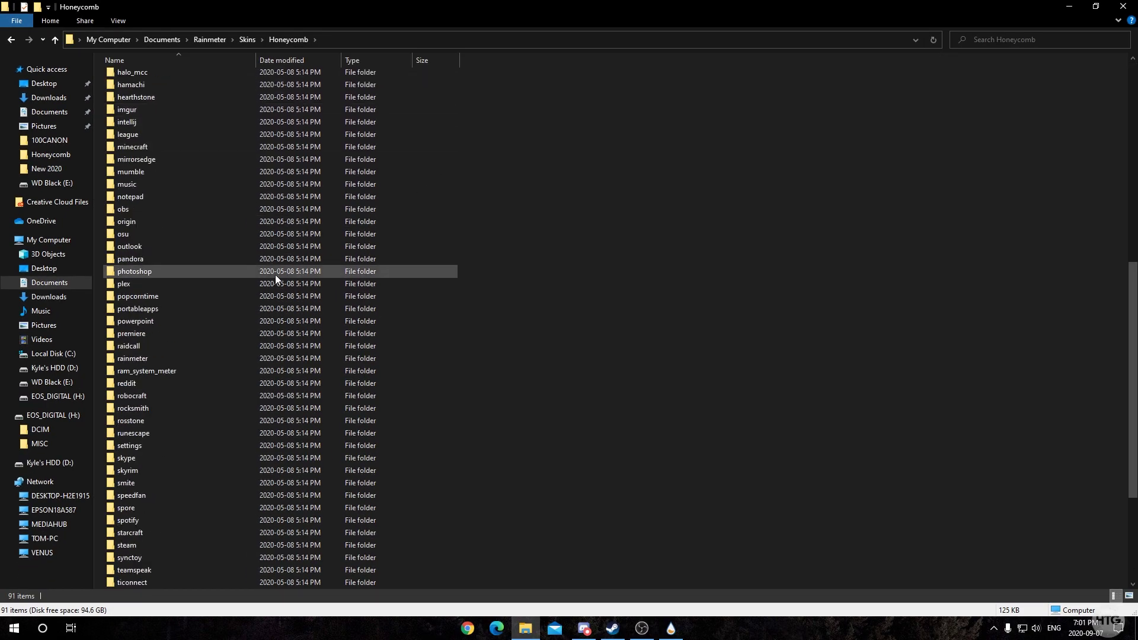
{"action": "scroll", "coordinate": [268, 323], "scroll_direction": "up", "scroll_amount": 12}
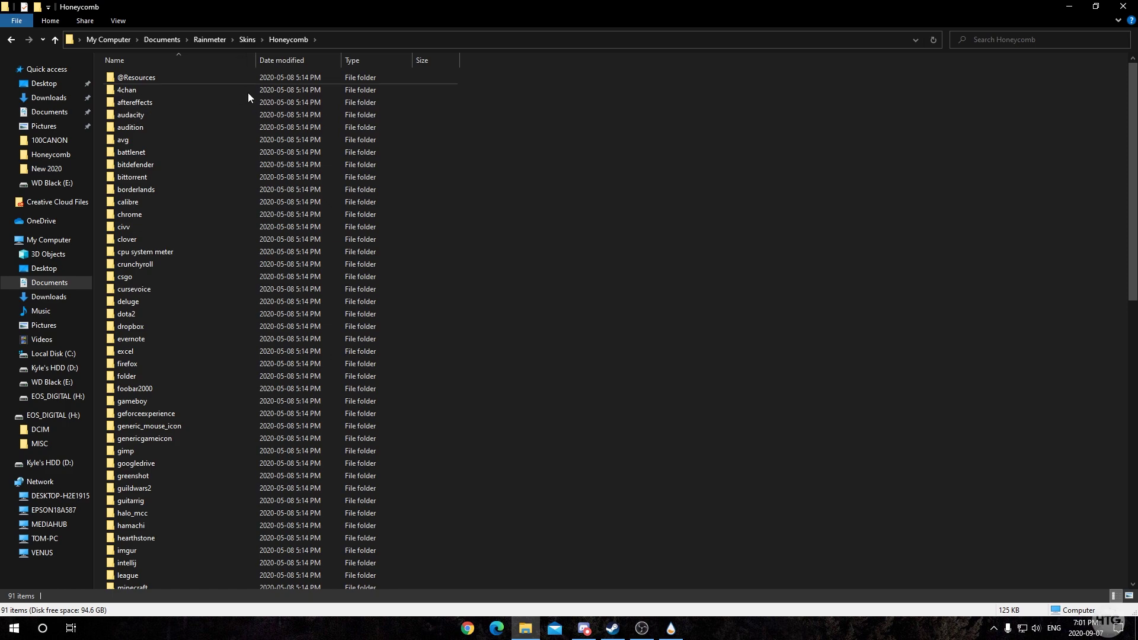
{"action": "scroll", "coordinate": [249, 108], "scroll_direction": "down", "scroll_amount": 6}
{"action": "scroll", "coordinate": [249, 109], "scroll_direction": "down", "scroll_amount": 10}
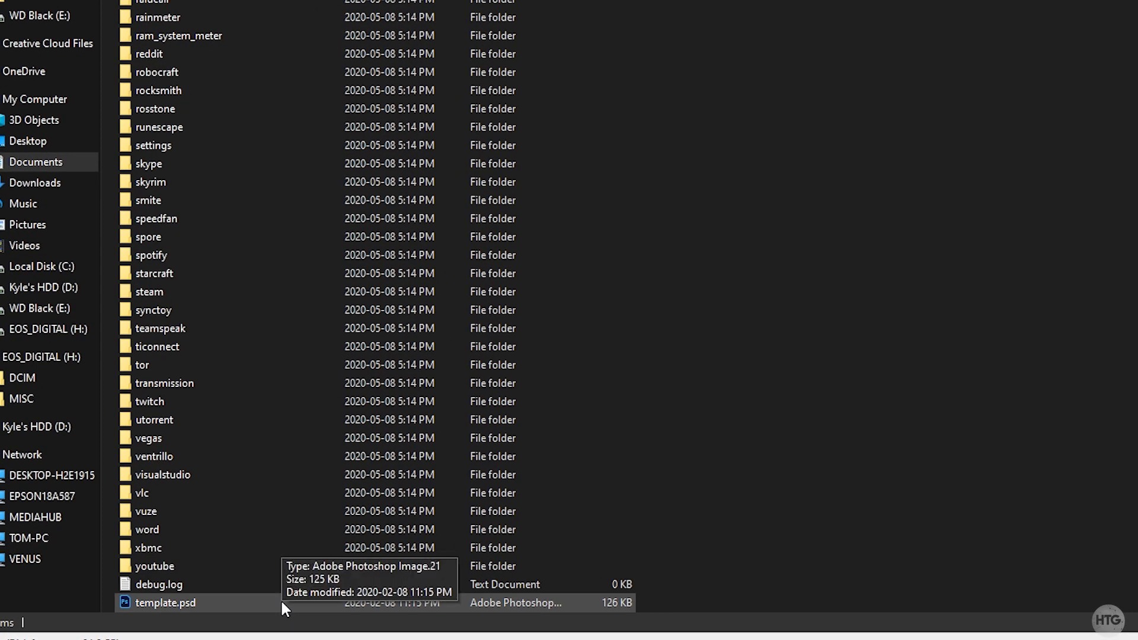
{"action": "right_click", "coordinate": [996, 106]}
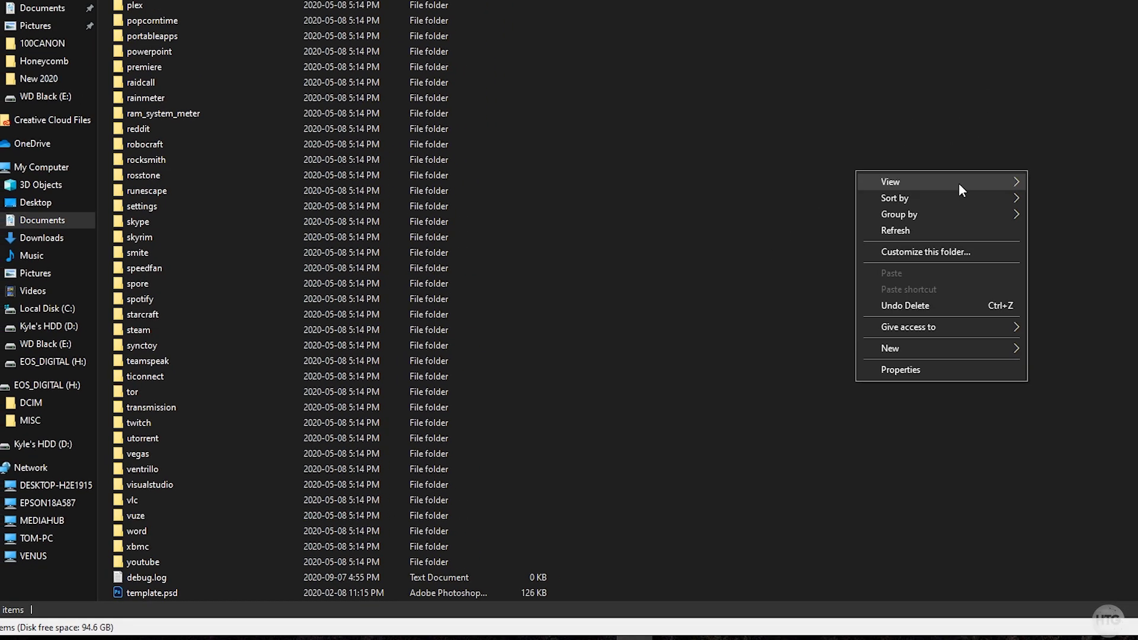
{"action": "mouse_move", "coordinate": [1120, 125]}
{"action": "left_click", "coordinate": [888, 265]}
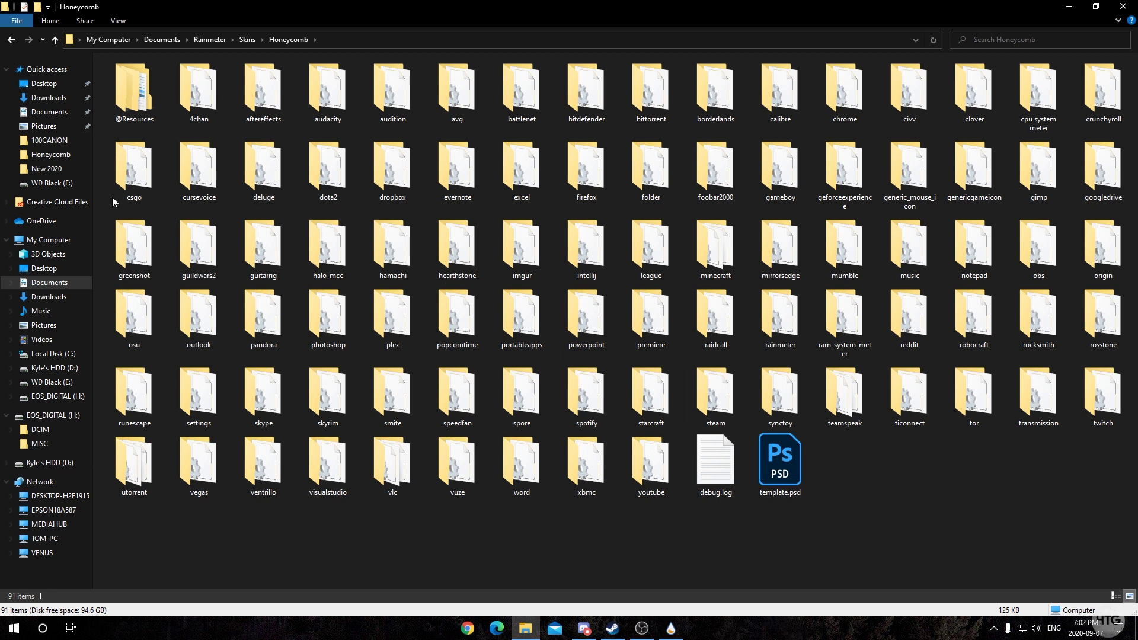
{"action": "double_click", "coordinate": [142, 87]}
{"action": "double_click", "coordinate": [126, 81]}
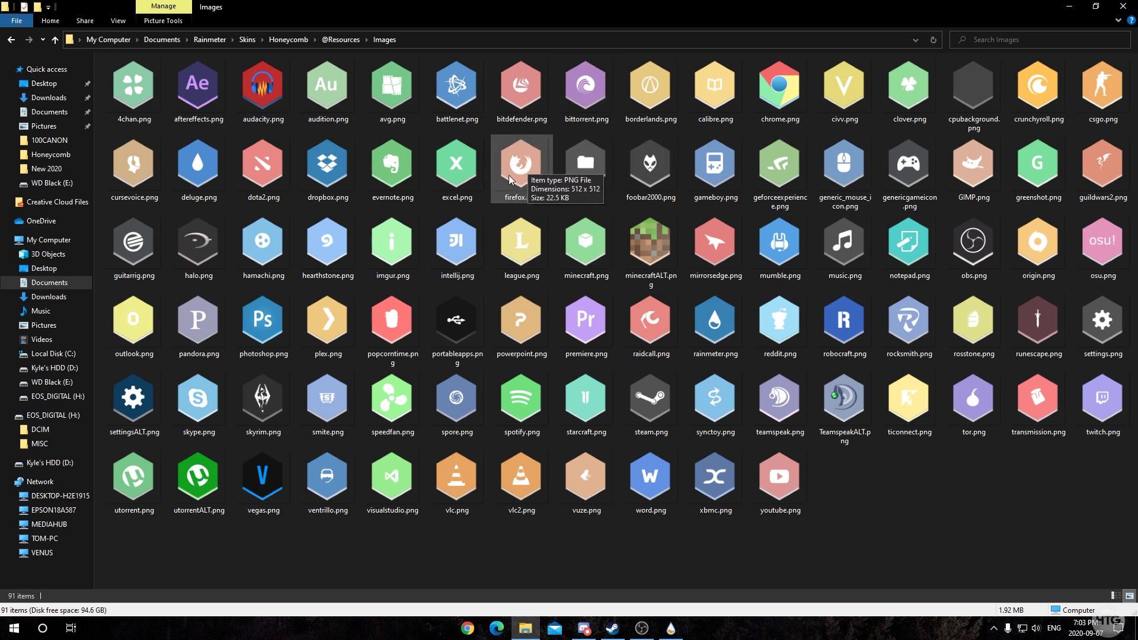
{"action": "left_click", "coordinate": [291, 40]}
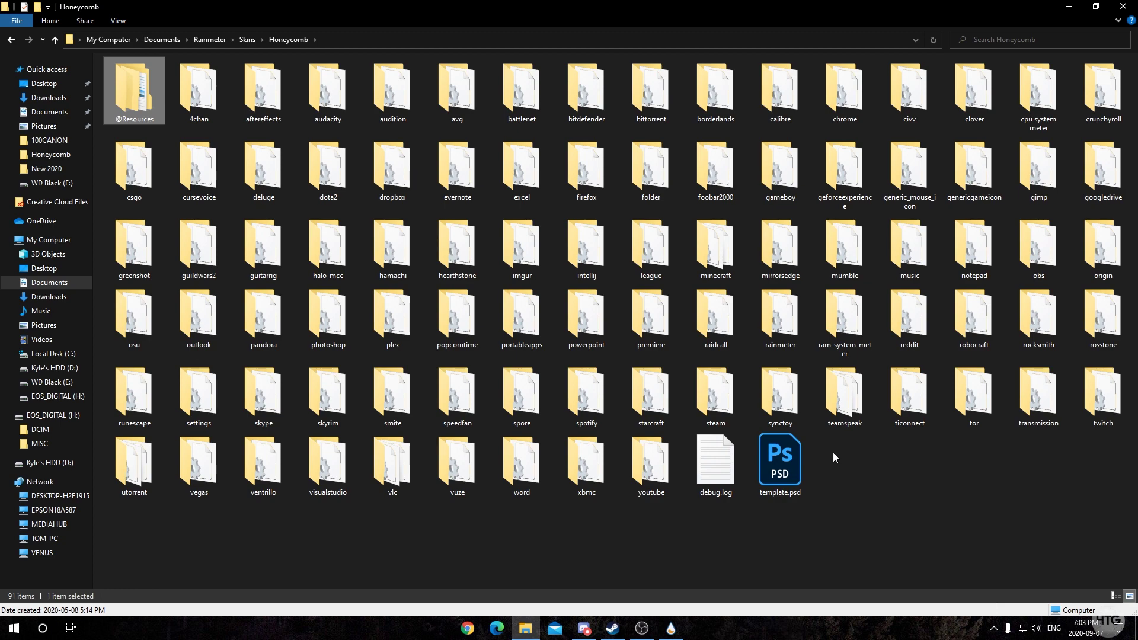
- Open template.psd in Photoshop and select the Hex layer
{"action": "left_click", "coordinate": [796, 455]}
{"action": "double_click", "coordinate": [795, 452]}
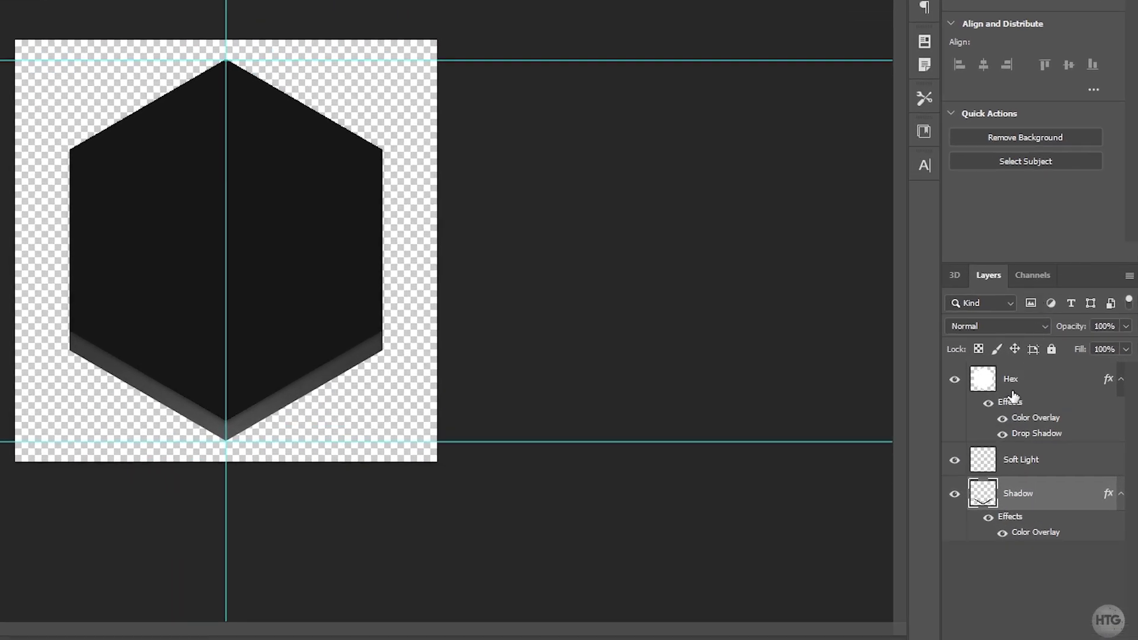
{"action": "left_click", "coordinate": [1032, 391]}
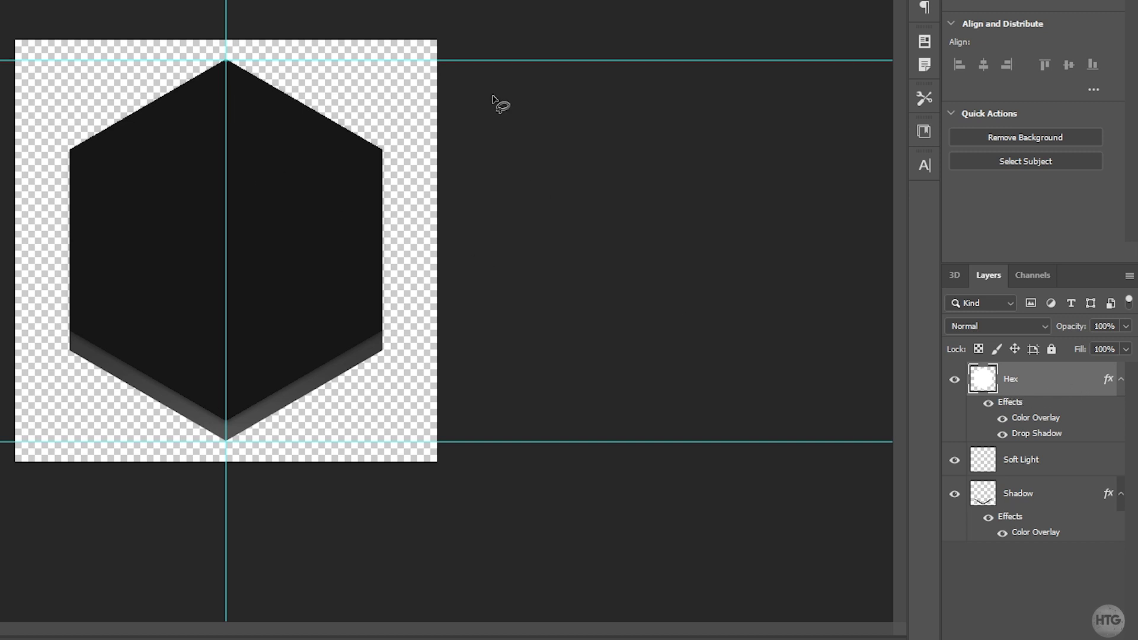
- Toggle the visibility of the Hex, Shadow and Soft Light layers to examine what each one contributes
{"action": "left_click", "coordinate": [956, 382]}
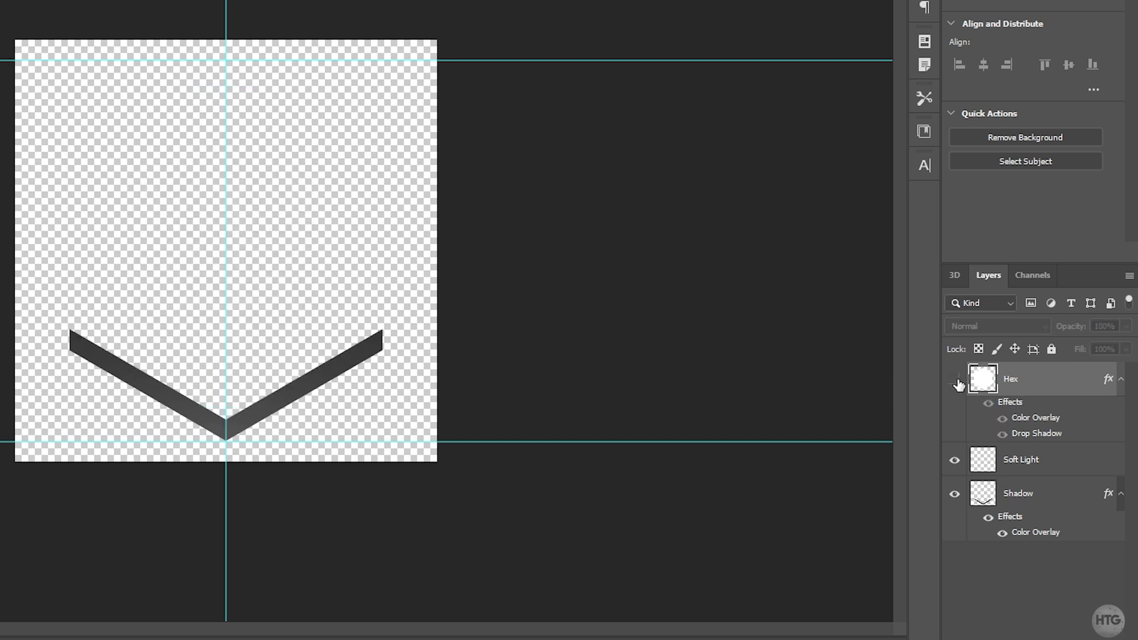
{"action": "left_click", "coordinate": [956, 381]}
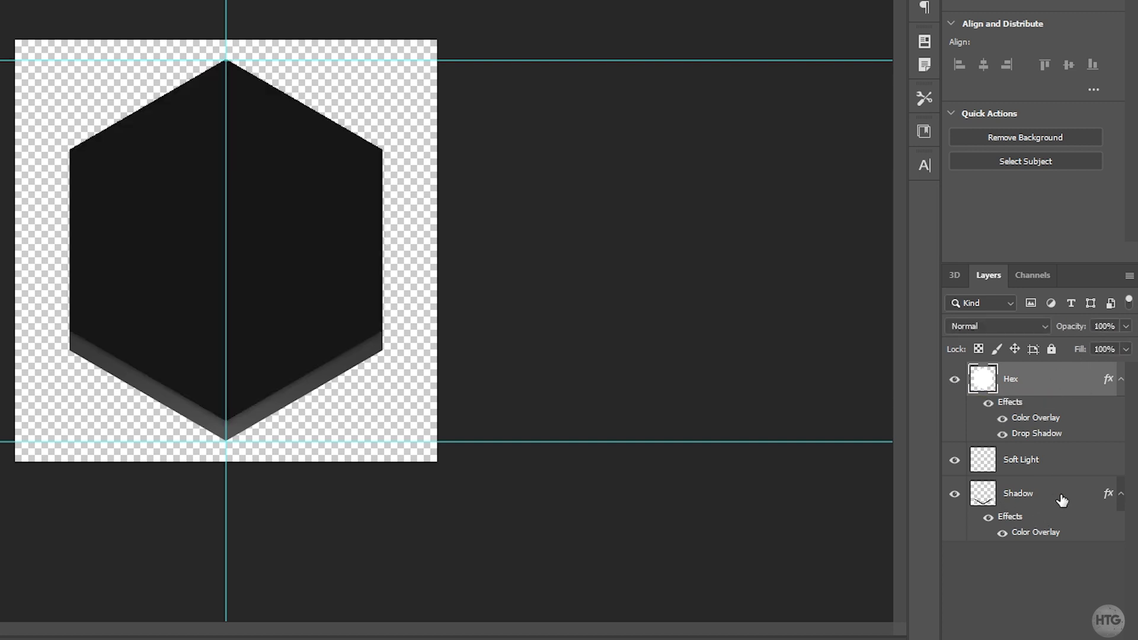
{"action": "left_click", "coordinate": [954, 496]}
{"action": "left_click", "coordinate": [954, 496]}
{"action": "left_click", "coordinate": [956, 461]}
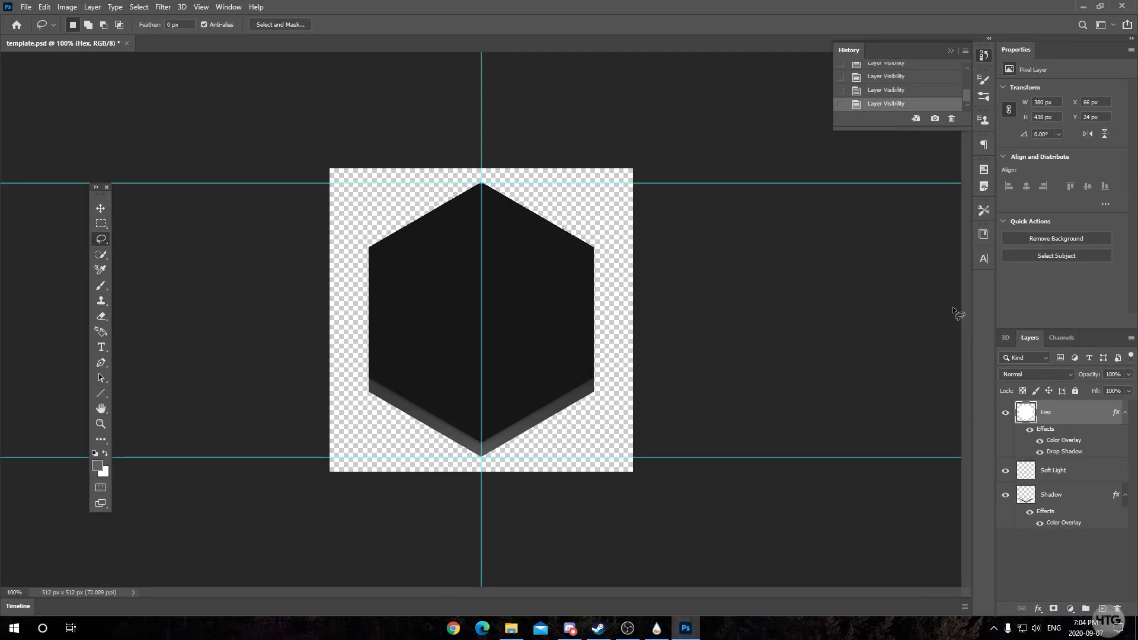
- Change the Hex layer's Color Overlay to bright blue
{"action": "double_click", "coordinate": [1117, 413]}
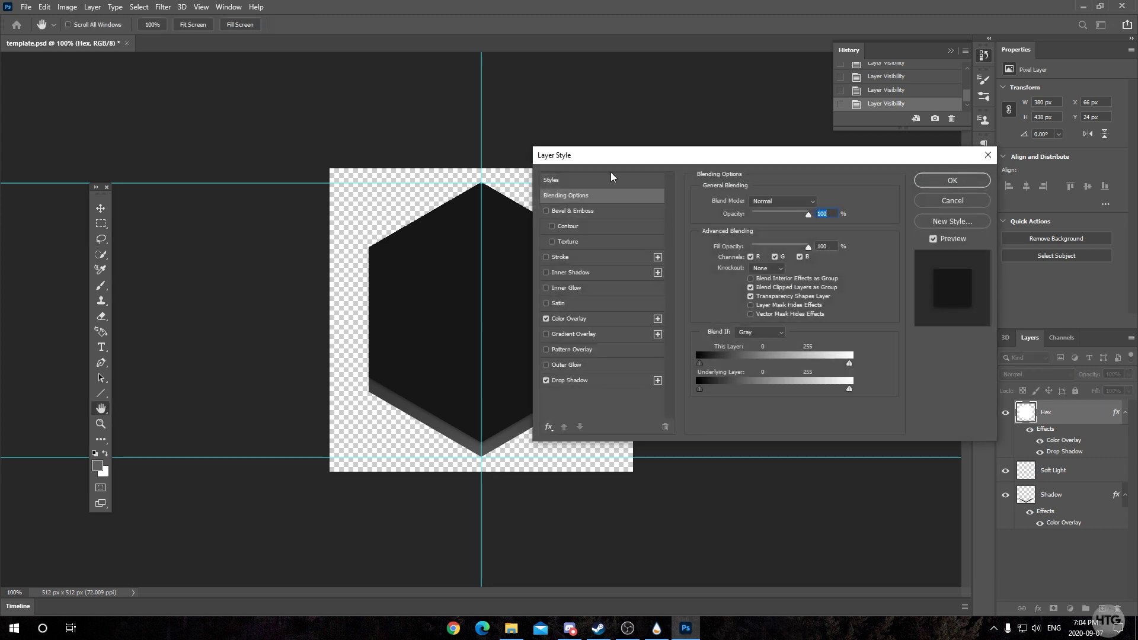
{"action": "left_click", "coordinate": [576, 319]}
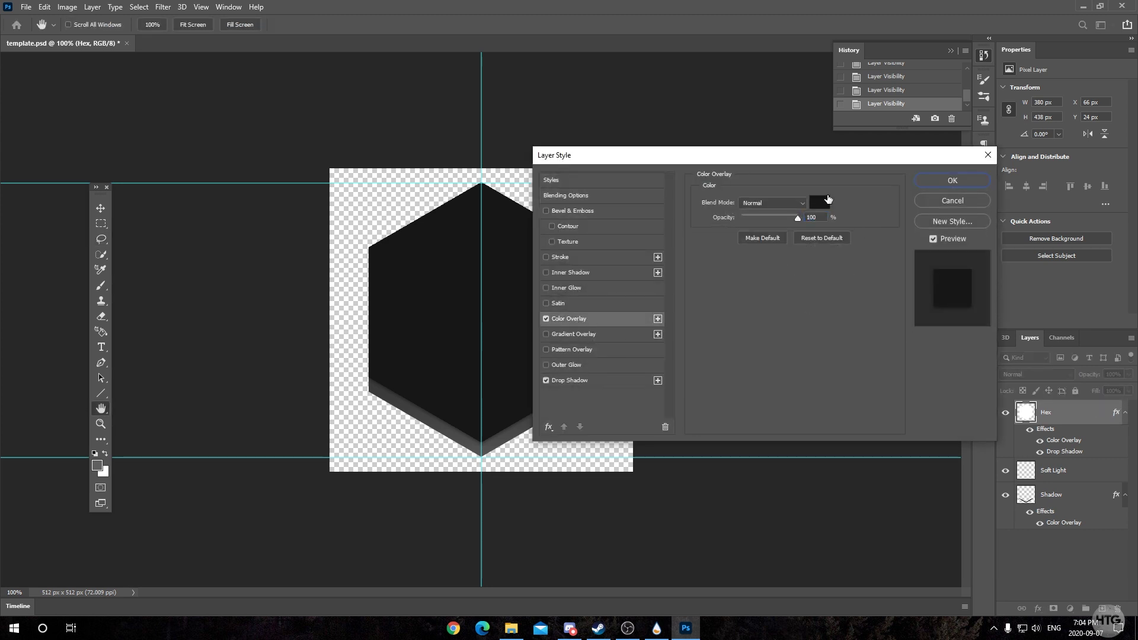
{"action": "left_click", "coordinate": [817, 203]}
{"action": "left_click_drag", "start_coordinate": [287, 467], "coordinate": [284, 460]}
{"action": "left_click", "coordinate": [265, 393]}
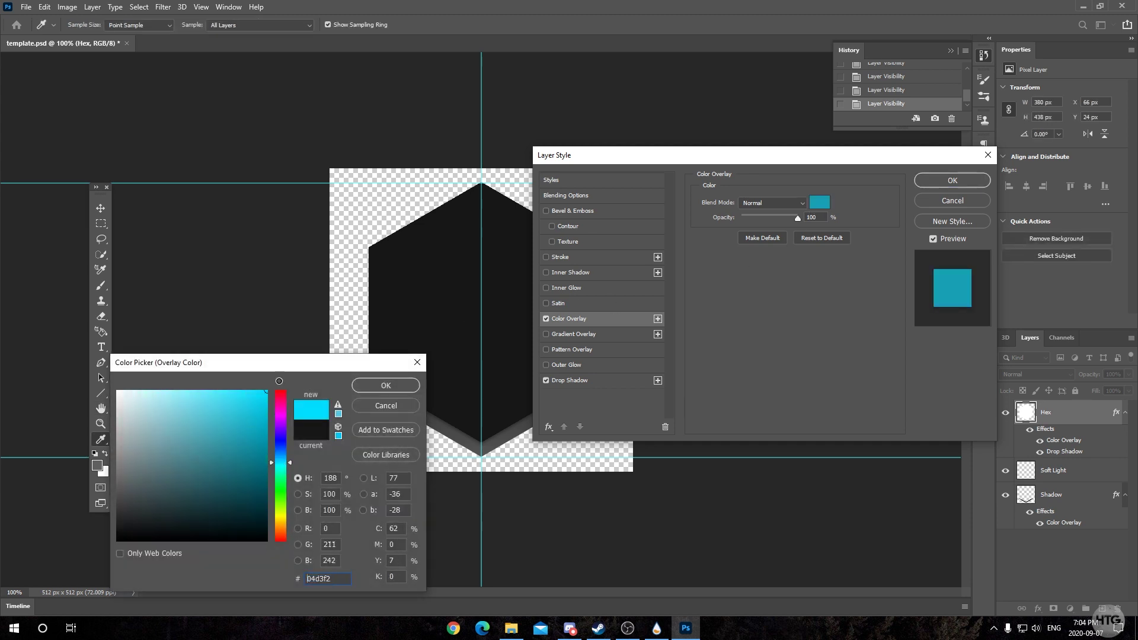
{"action": "left_click", "coordinate": [386, 385]}
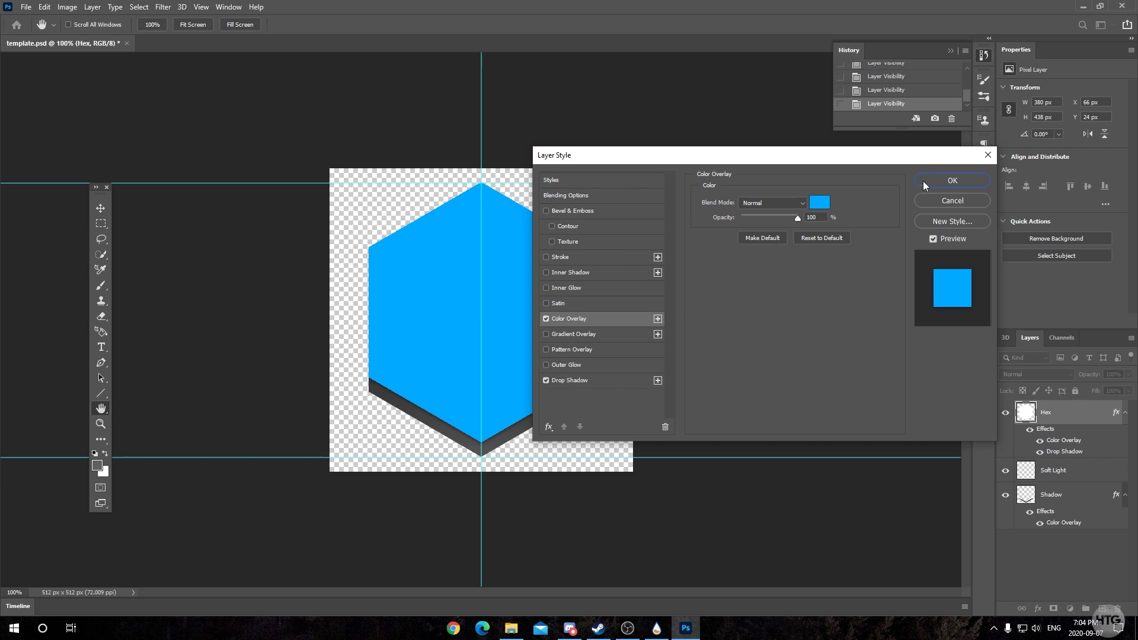
{"action": "left_click", "coordinate": [945, 180]}
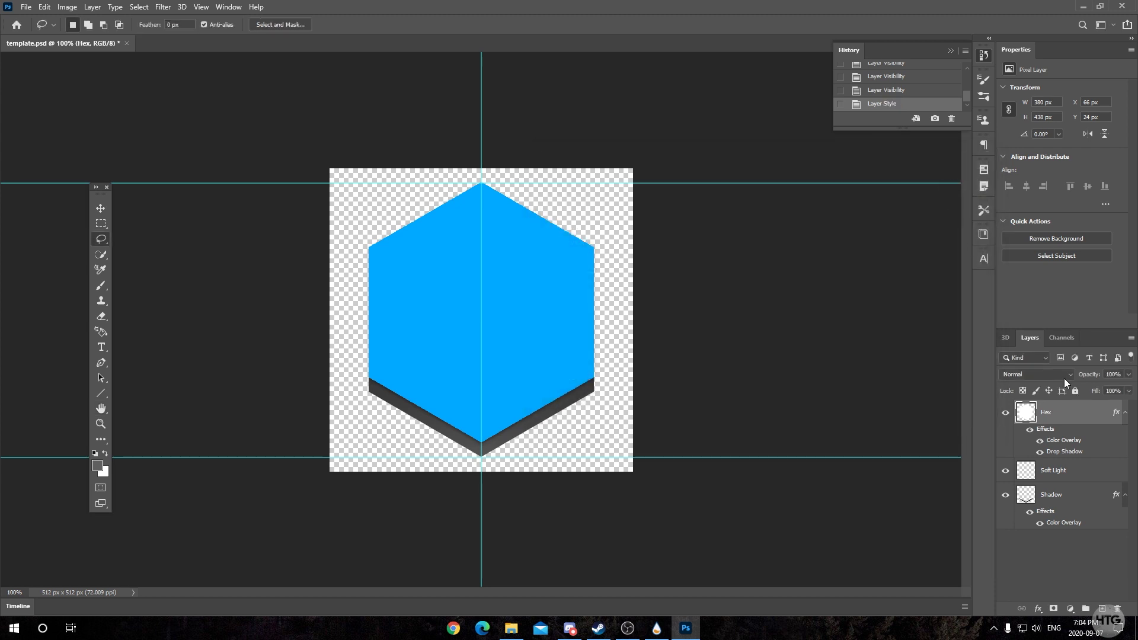
- Change the Shadow layer's Color Overlay to white
{"action": "double_click", "coordinate": [1112, 502]}
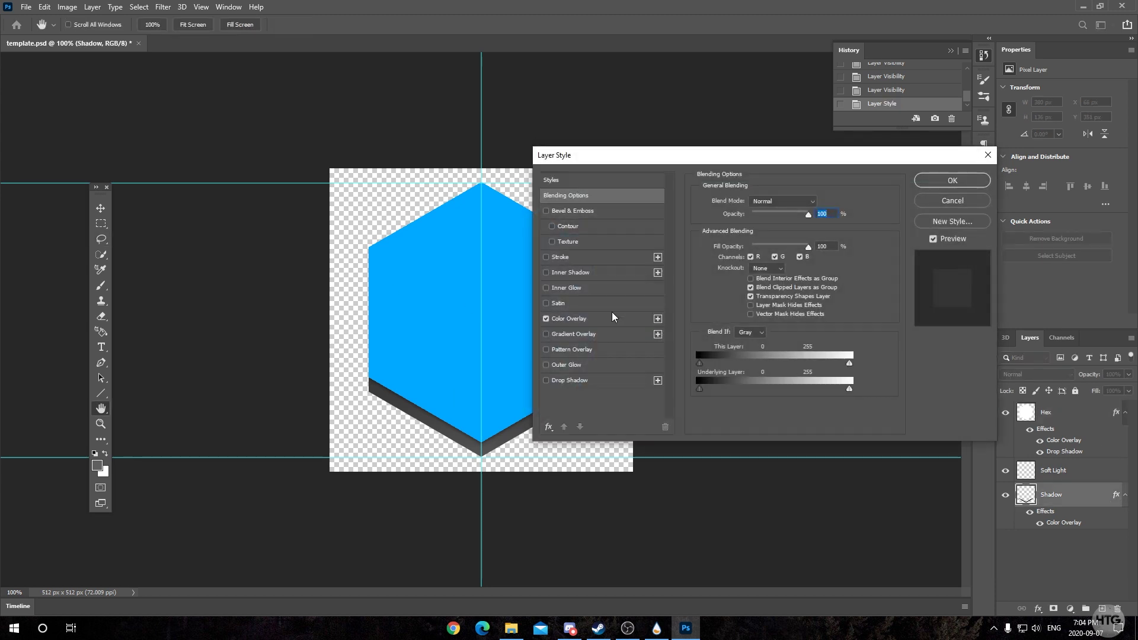
{"action": "left_click", "coordinate": [612, 319]}
{"action": "left_click", "coordinate": [818, 205]}
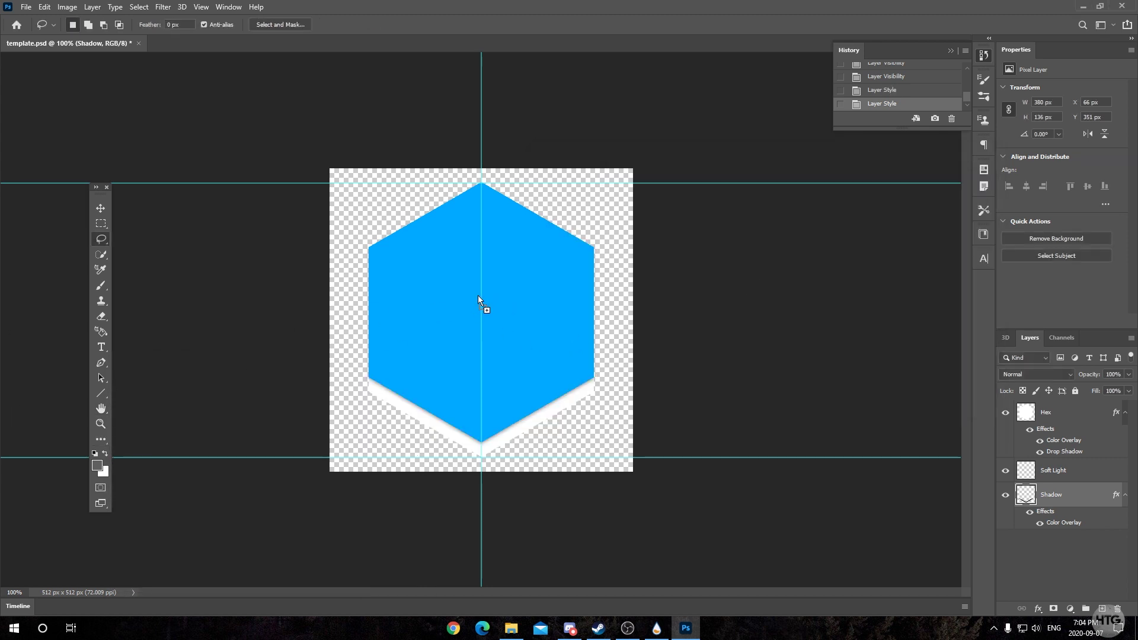
- Place Dolphin-logo.svg above the Hex layer and scale it down to about 254 × 140 px inside the hexagon
{"action": "left_click_drag", "start_coordinate": [478, 295], "coordinate": [478, 294]}
{"action": "left_click_drag", "start_coordinate": [1060, 501], "coordinate": [1073, 409]}
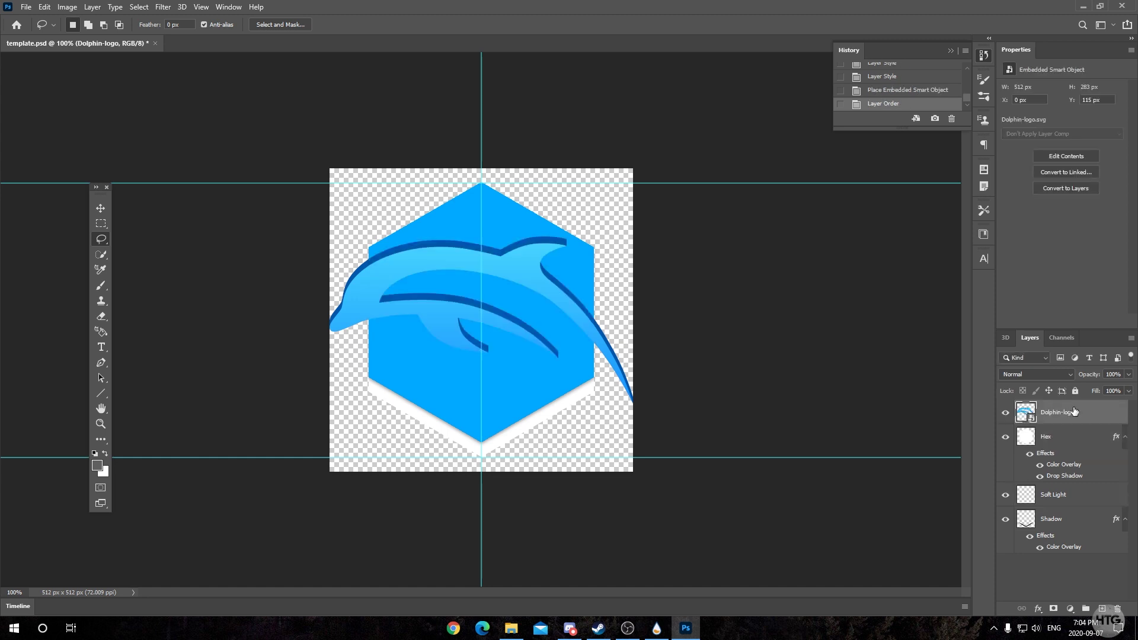
{"action": "key", "text": "ctrl+t"}
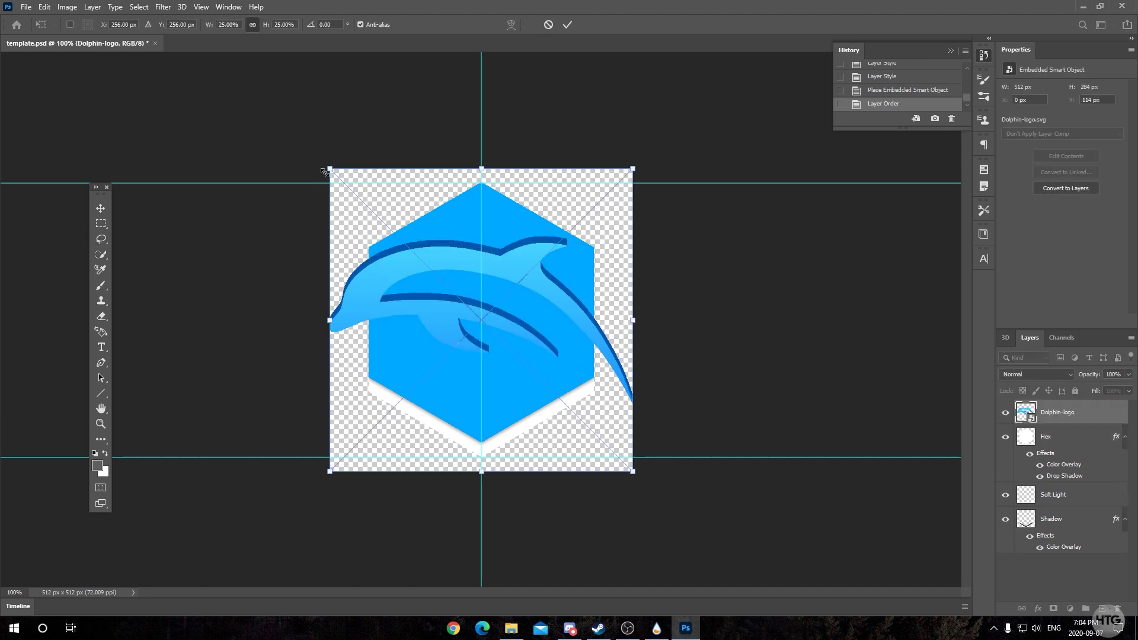
{"action": "key", "text": "Return"}
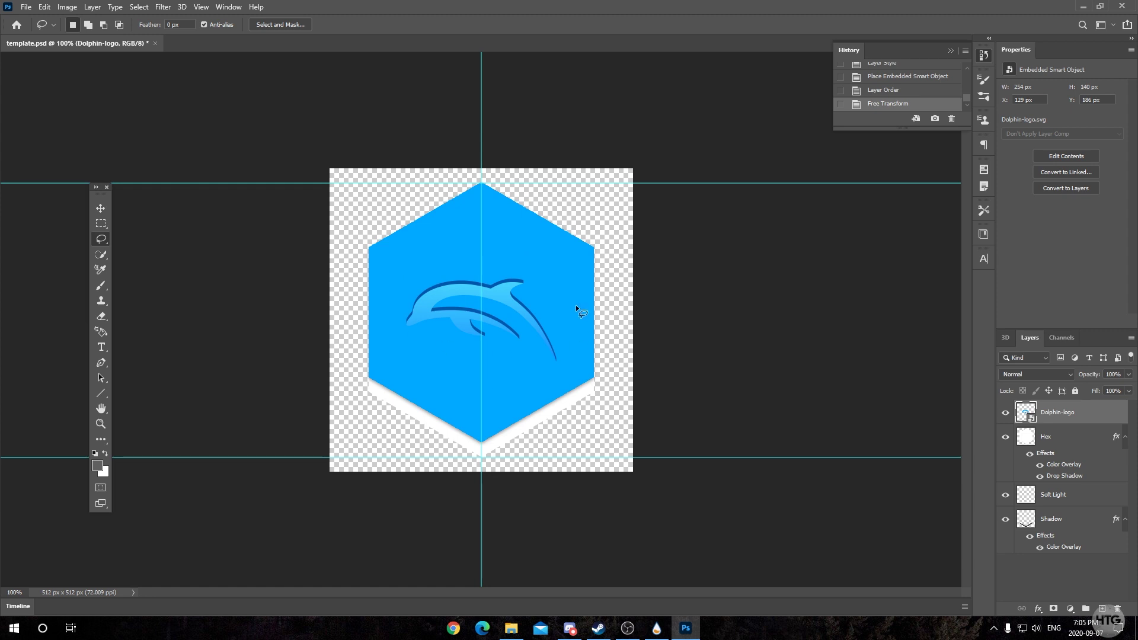
- Give the Dolphin-logo layer a white Color Overlay and an Inner Shadow with 49% opacity and 4 px distance
{"action": "double_click", "coordinate": [1123, 419]}
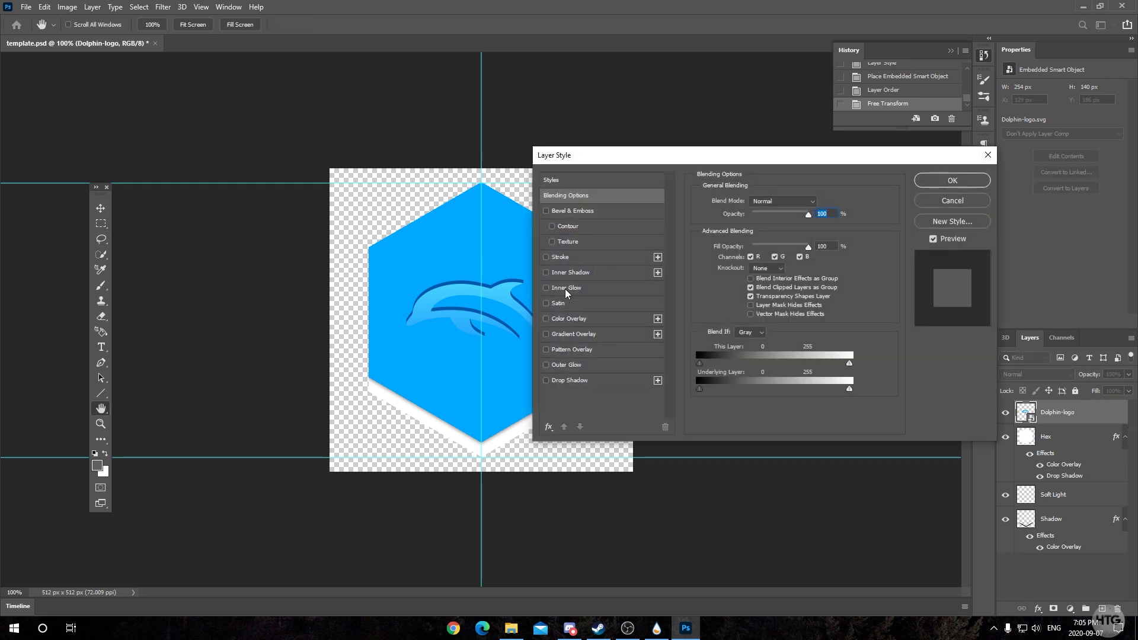
{"action": "left_click", "coordinate": [569, 319]}
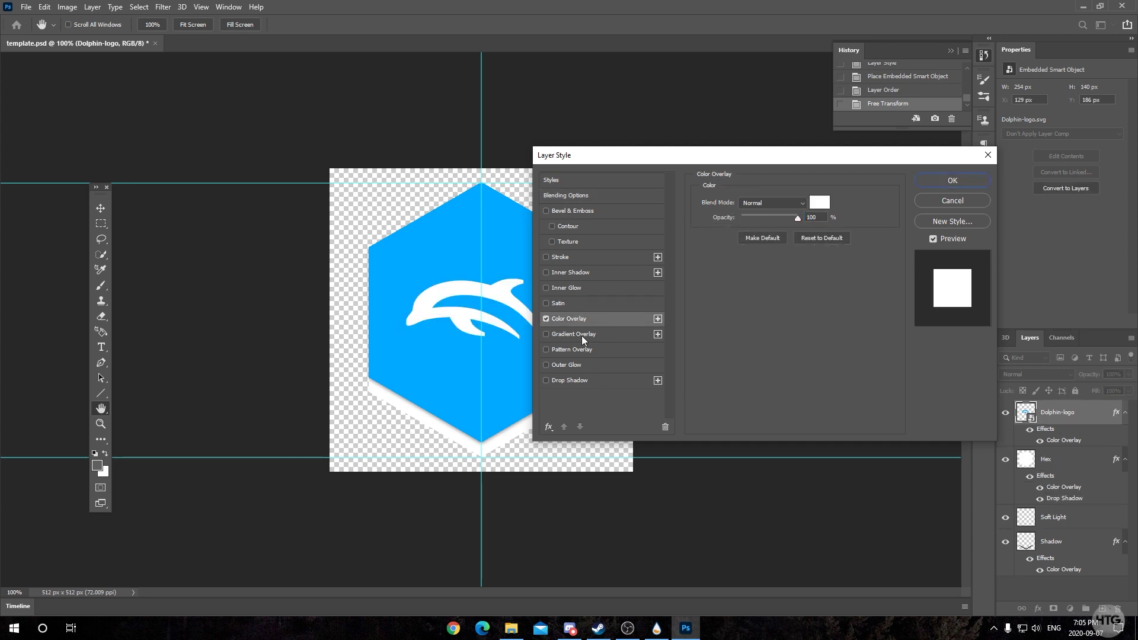
{"action": "left_click", "coordinate": [570, 272]}
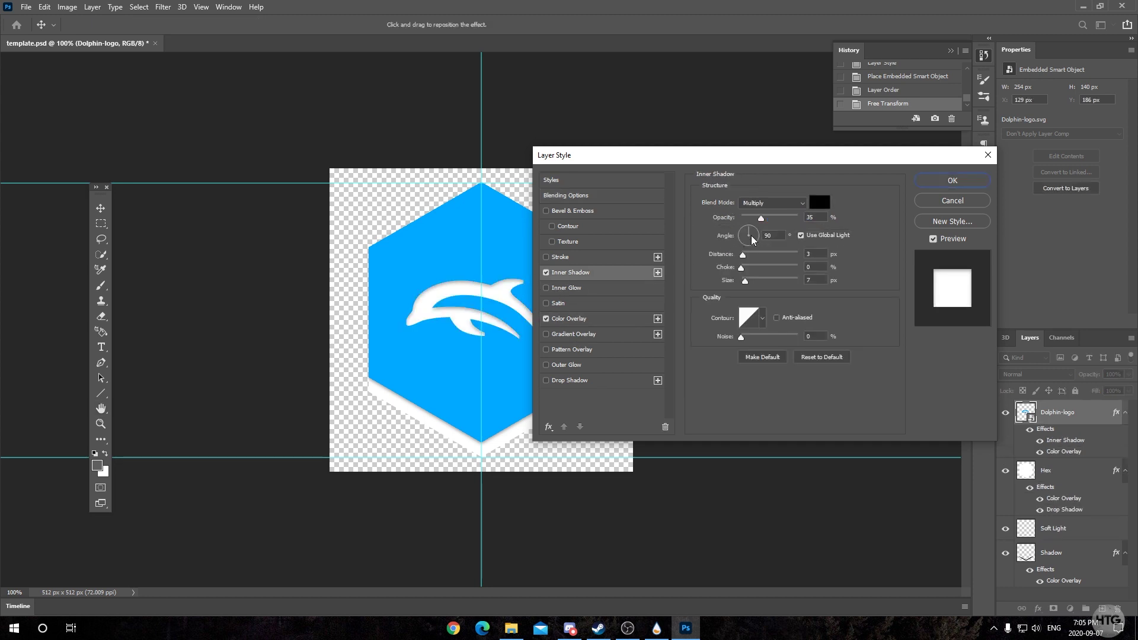
{"action": "left_click_drag", "start_coordinate": [767, 221], "coordinate": [781, 220]}
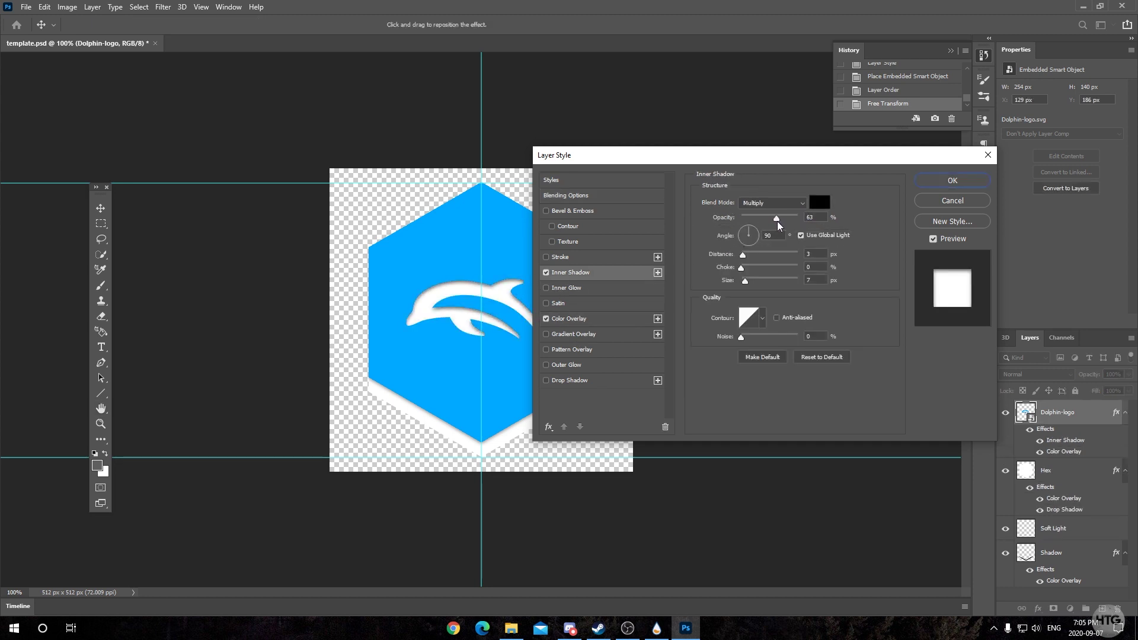
{"action": "left_click_drag", "start_coordinate": [743, 255], "coordinate": [745, 255]}
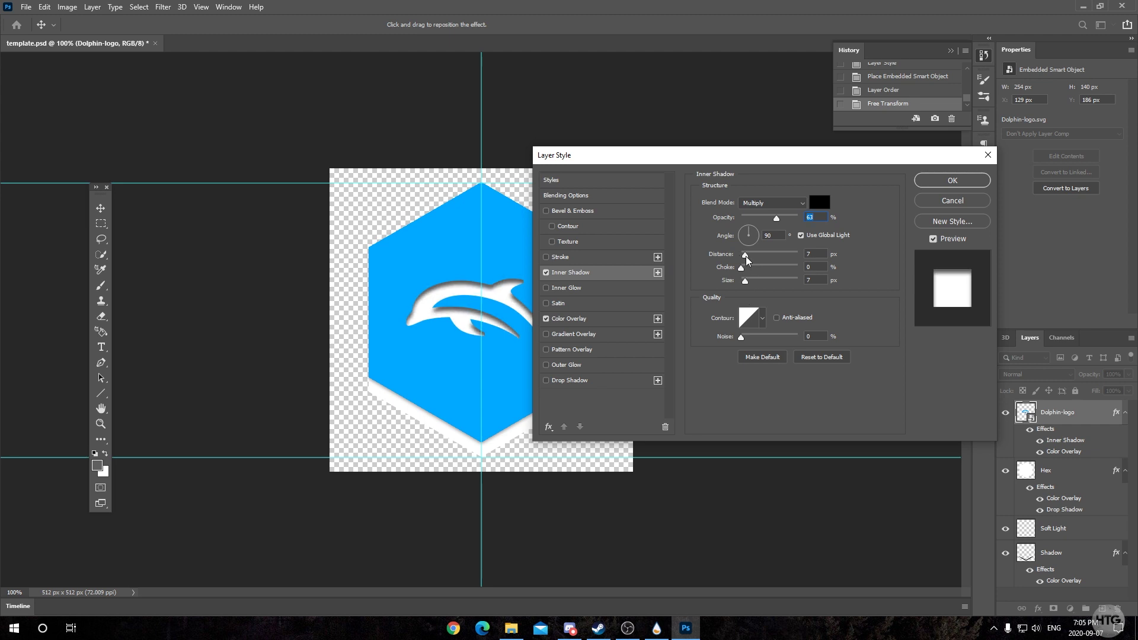
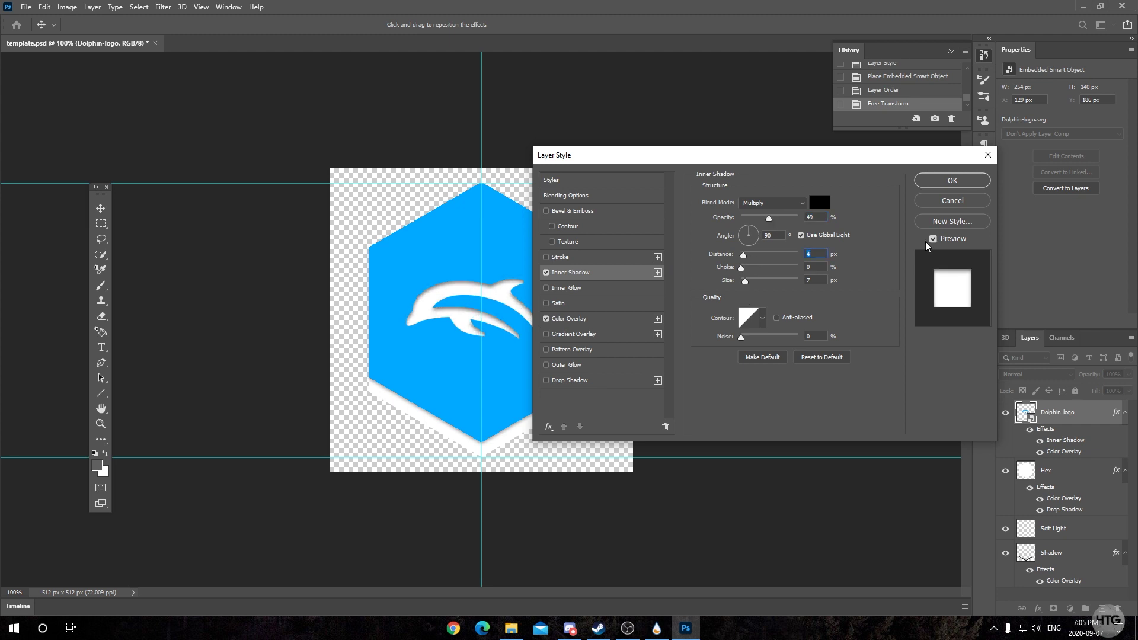
{"action": "left_click", "coordinate": [943, 180]}
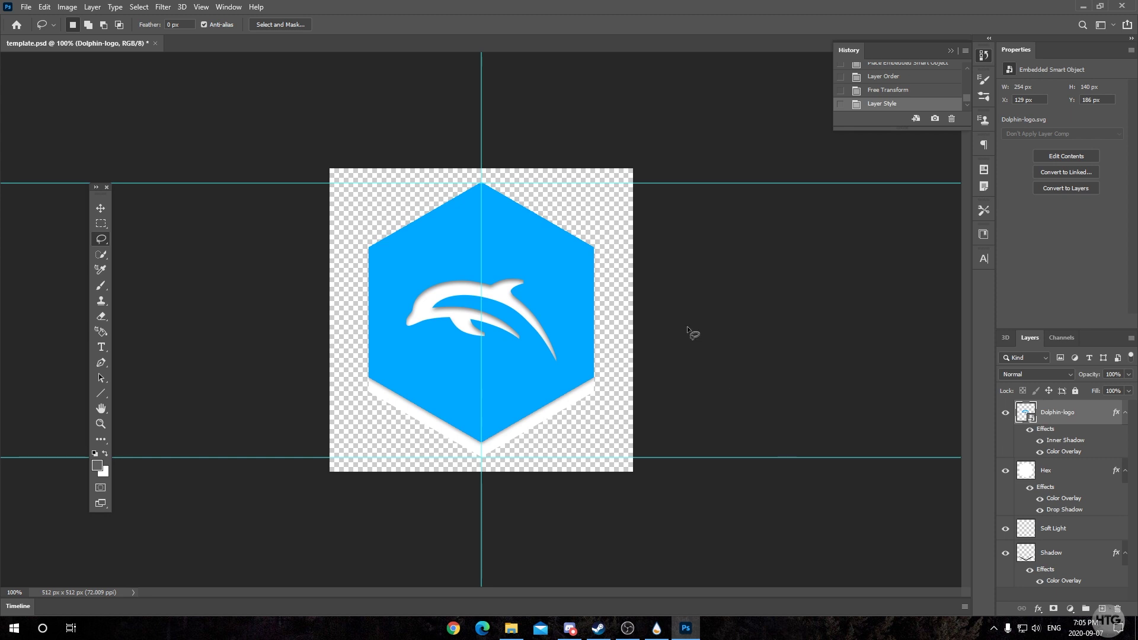
{"action": "left_click", "coordinate": [25, 8]}
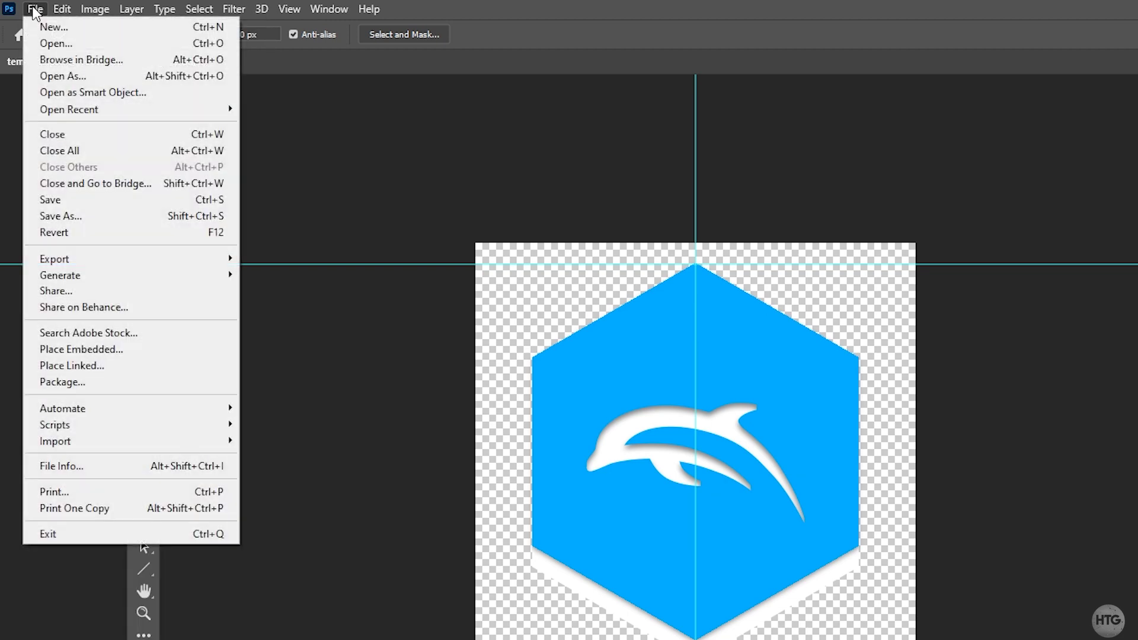
{"action": "left_click", "coordinate": [130, 219]}
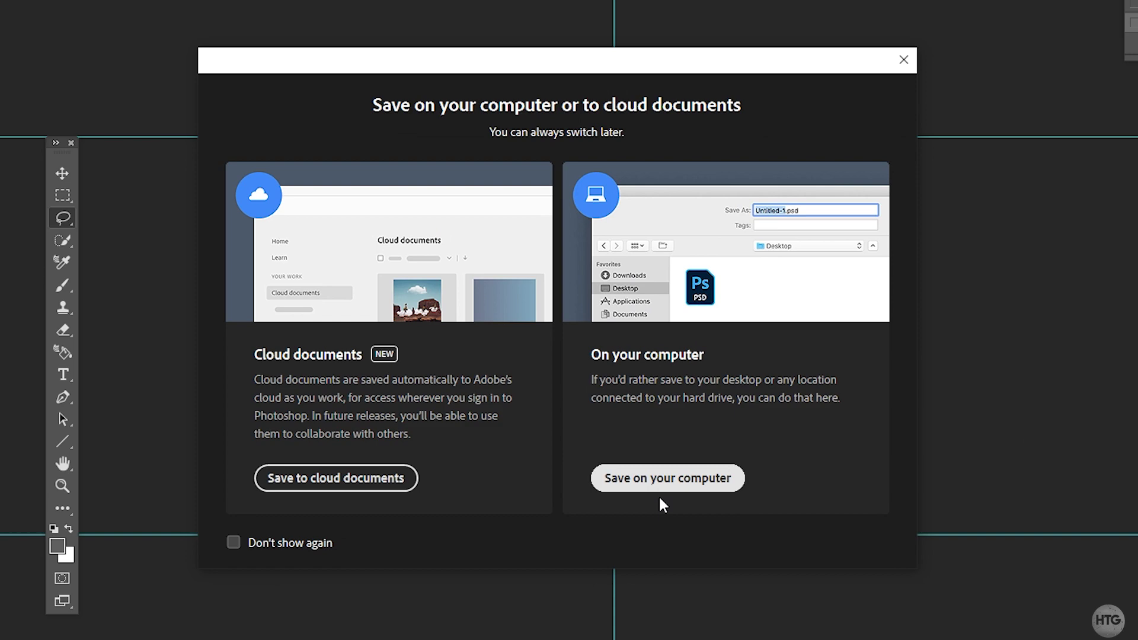
{"action": "left_click", "coordinate": [731, 565]}
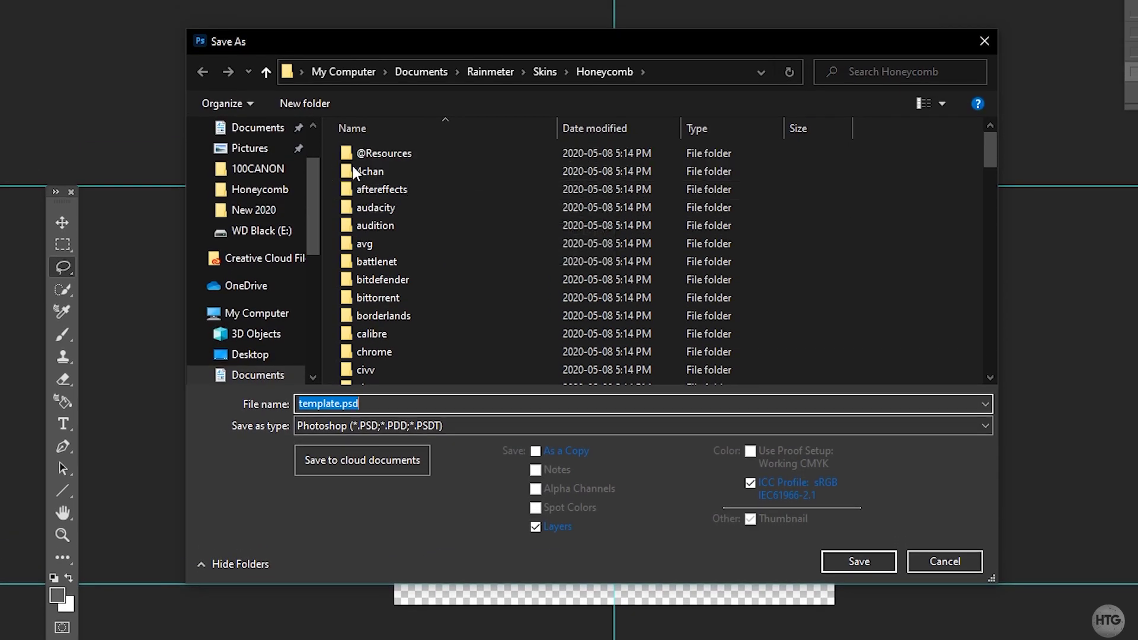
{"action": "double_click", "coordinate": [431, 151]}
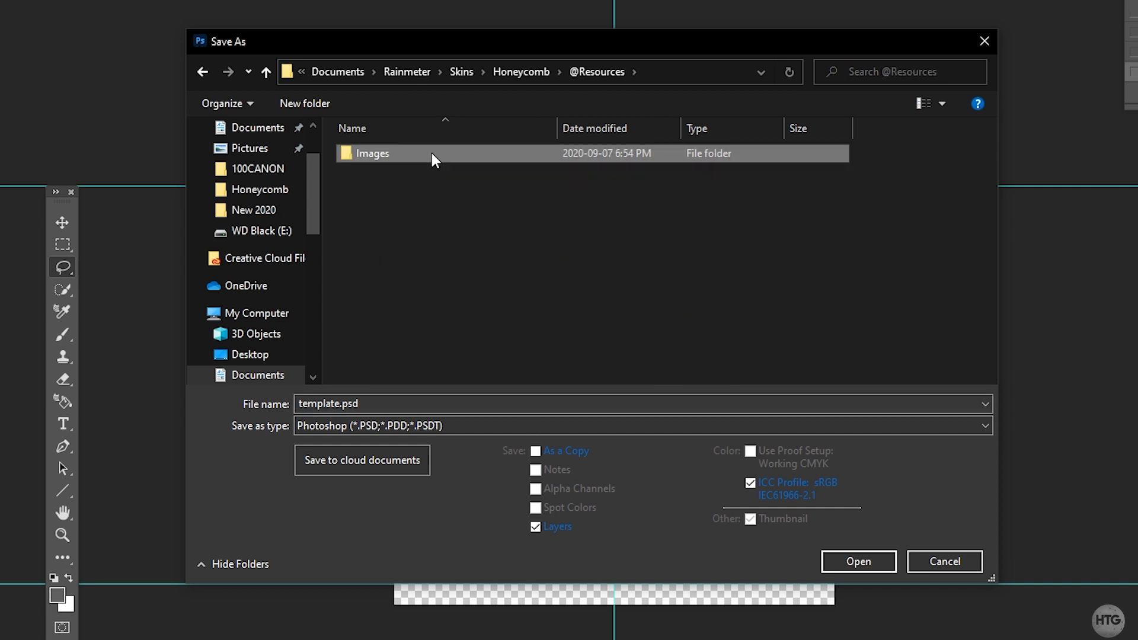
{"action": "double_click", "coordinate": [432, 153]}
{"action": "left_click", "coordinate": [706, 76]}
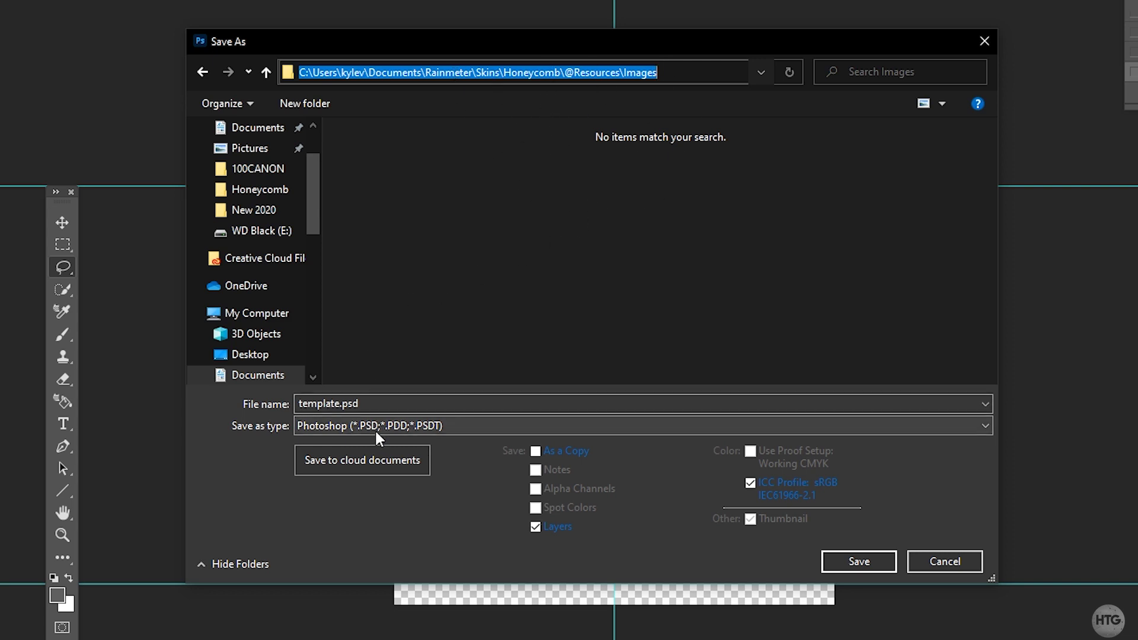
{"action": "left_click", "coordinate": [324, 429]}
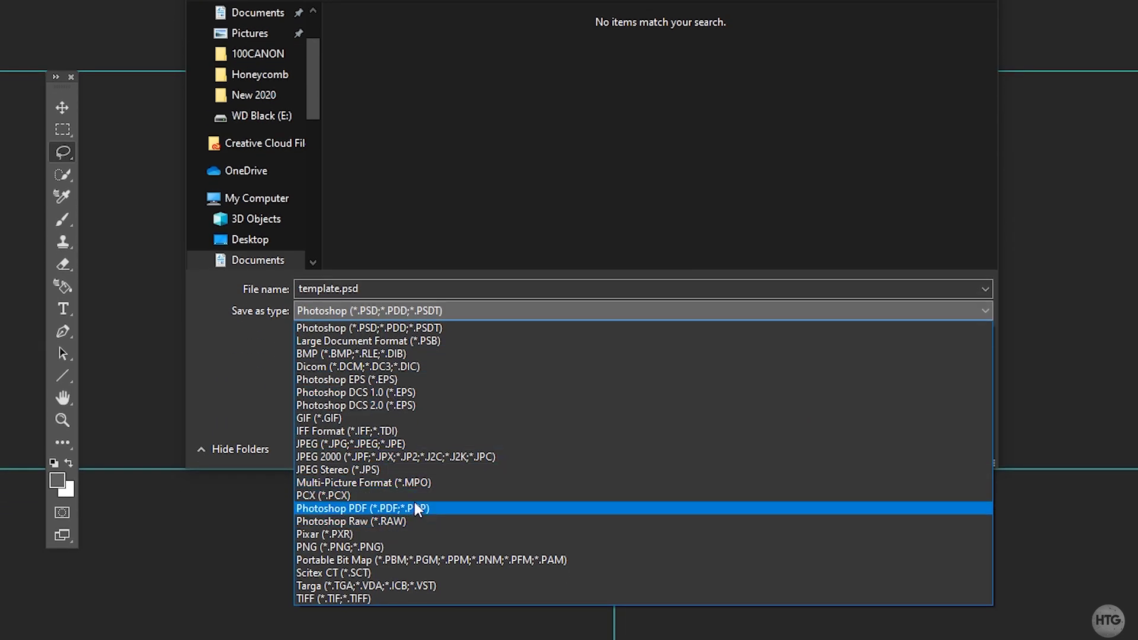
{"action": "left_click", "coordinate": [420, 547]}
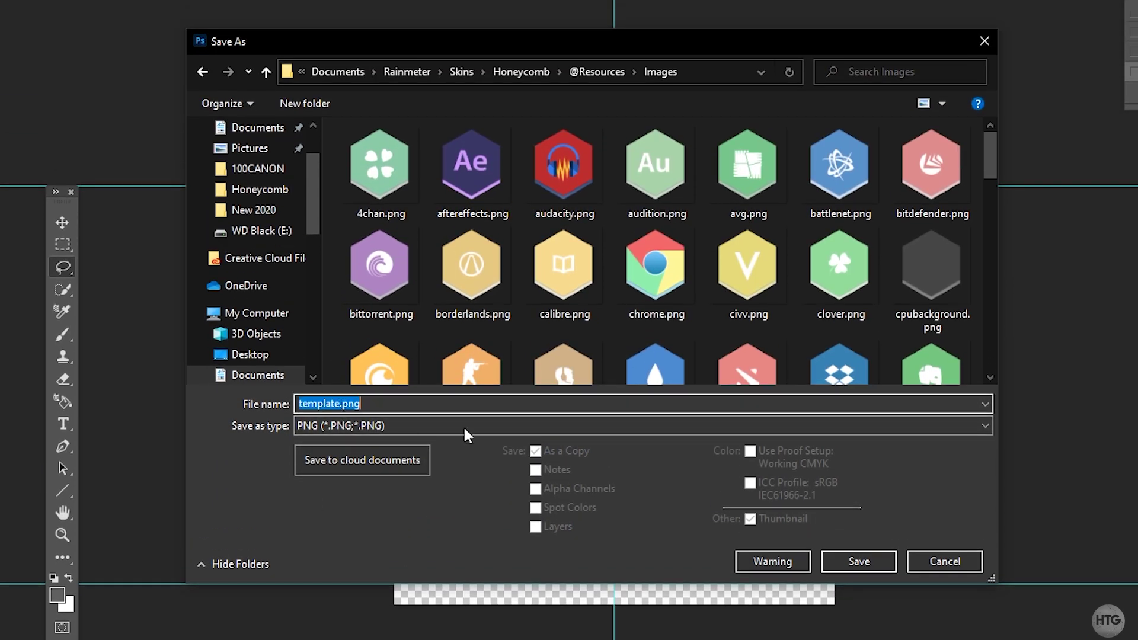
- Name the file dolphin.png and save it with the large file size (fastest saving) option
{"action": "key", "text": "Right"}
{"action": "key", "text": "BackSpace"}
{"action": "key", "text": "BackSpace"}
{"action": "key", "text": "BackSpace"}
{"action": "key", "text": "BackSpace"}
{"action": "key", "text": "BackSpace"}
{"action": "key", "text": "BackSpace"}
{"action": "key", "text": "BackSpace"}
{"action": "key", "text": "BackSpace"}
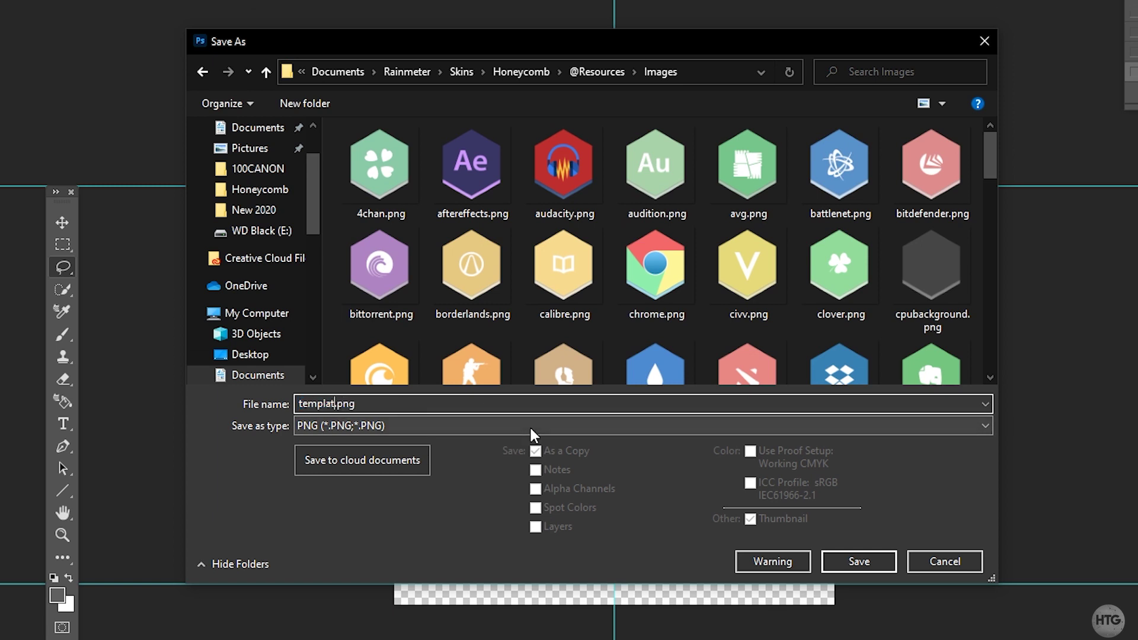
{"action": "type", "text": "dolphin"}
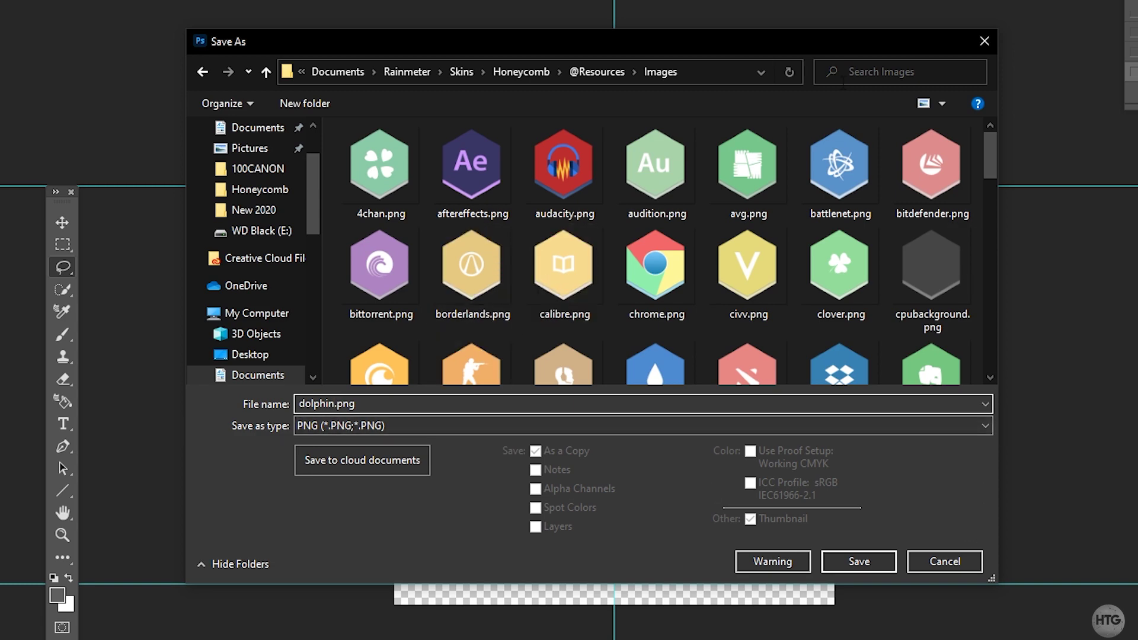
{"action": "left_click", "coordinate": [883, 564]}
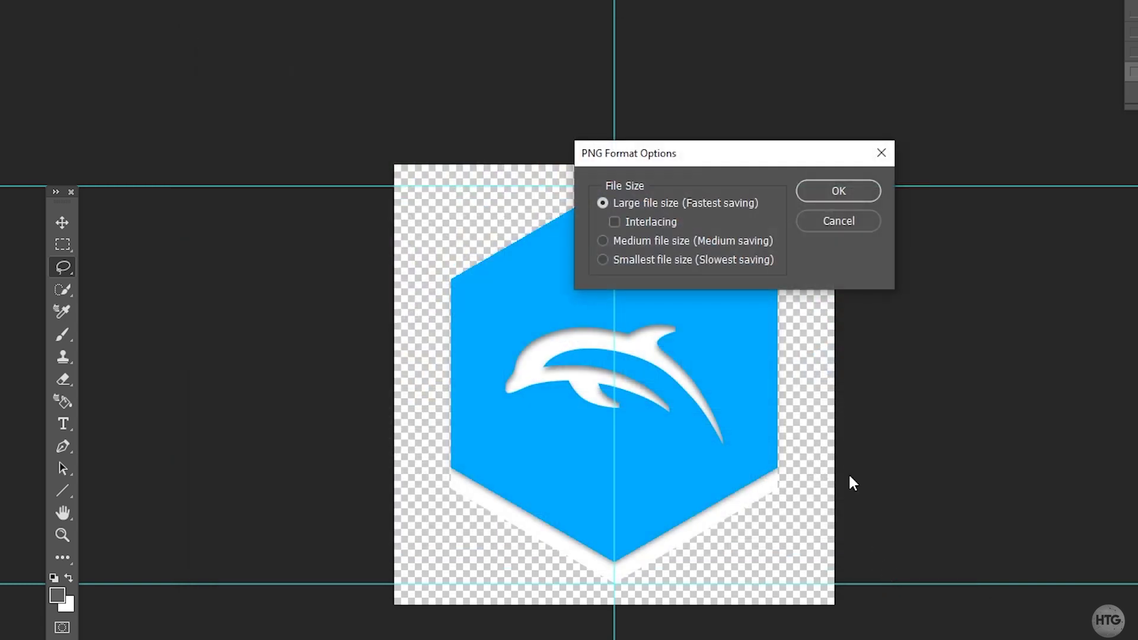
{"action": "left_click", "coordinate": [836, 191]}
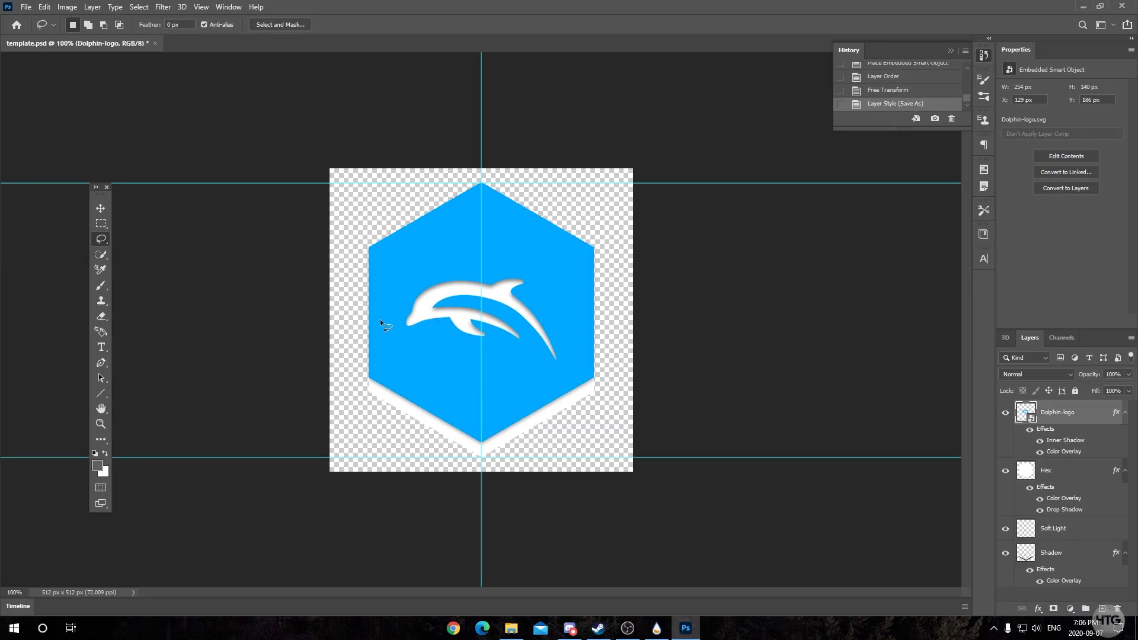
- Quit Photoshop without saving the changes to template.psd and return to the Honeycomb skin folder in File Explorer
{"action": "left_click", "coordinate": [1122, 5]}
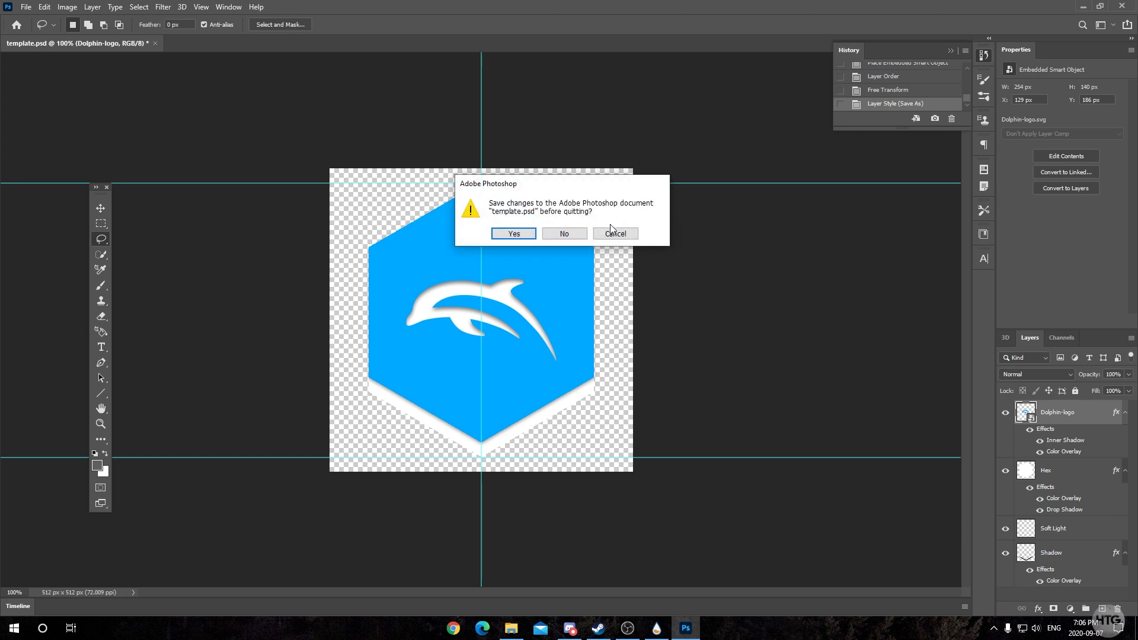
{"action": "left_click", "coordinate": [554, 233]}
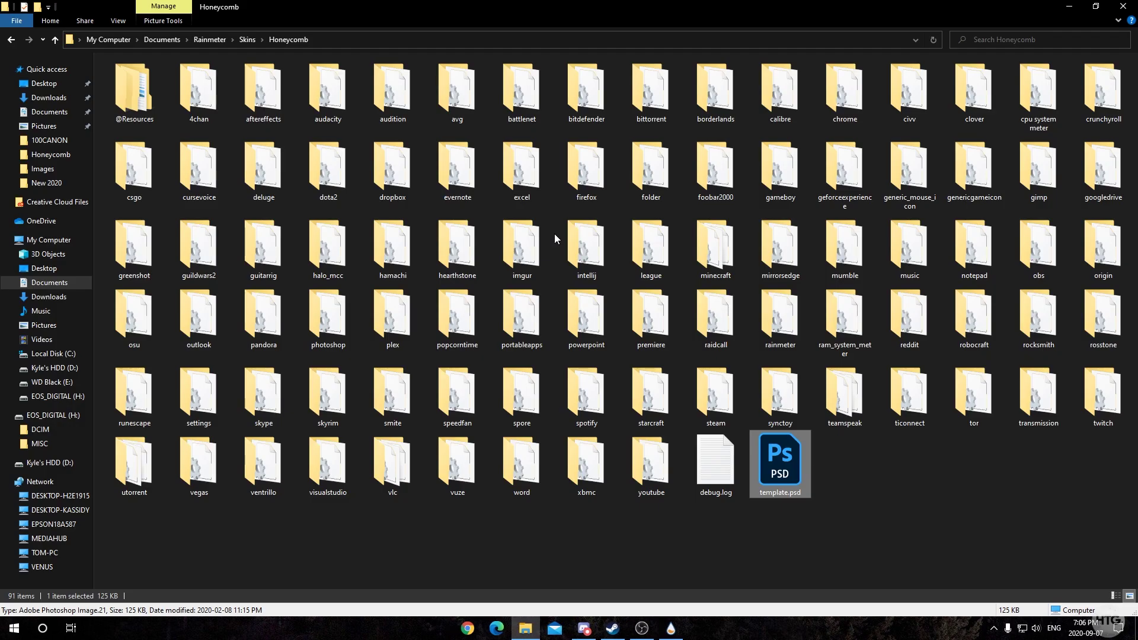
{"action": "left_click", "coordinate": [340, 39]}
{"action": "left_click", "coordinate": [587, 131]}
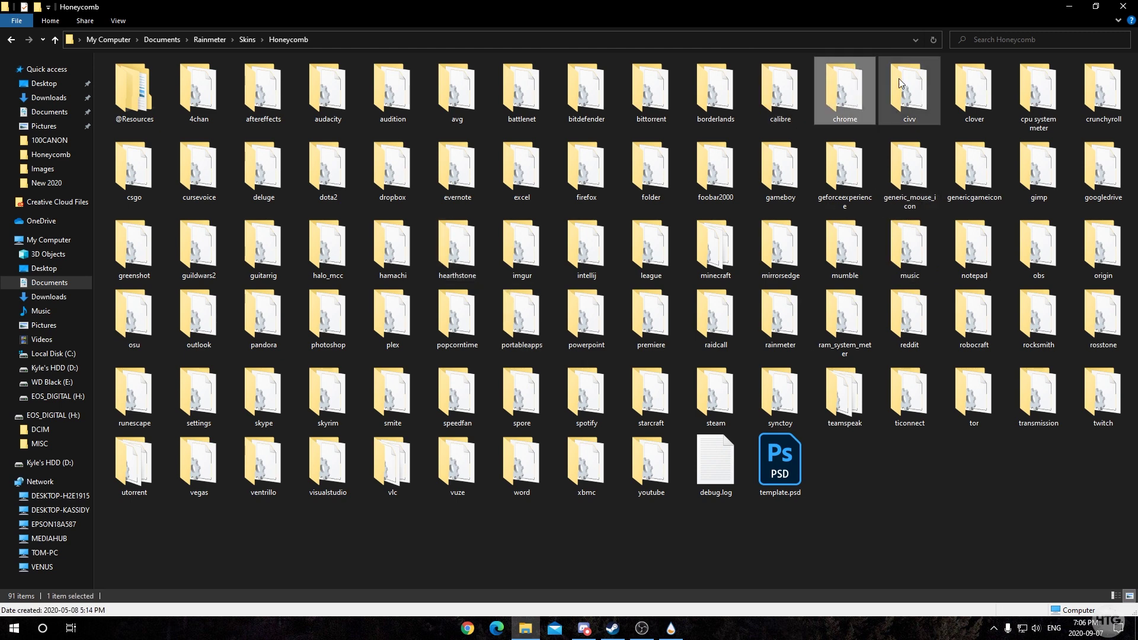
- Duplicate the chrome folder within the Honeycomb folder
{"action": "right_click", "coordinate": [841, 93]}
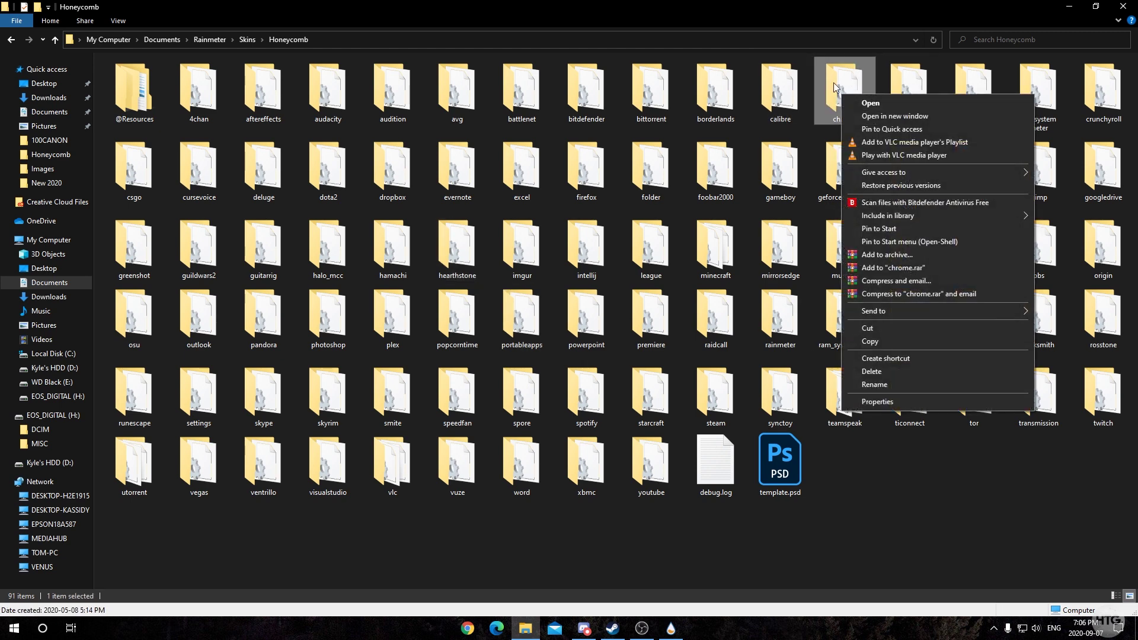
{"action": "left_click", "coordinate": [894, 341]}
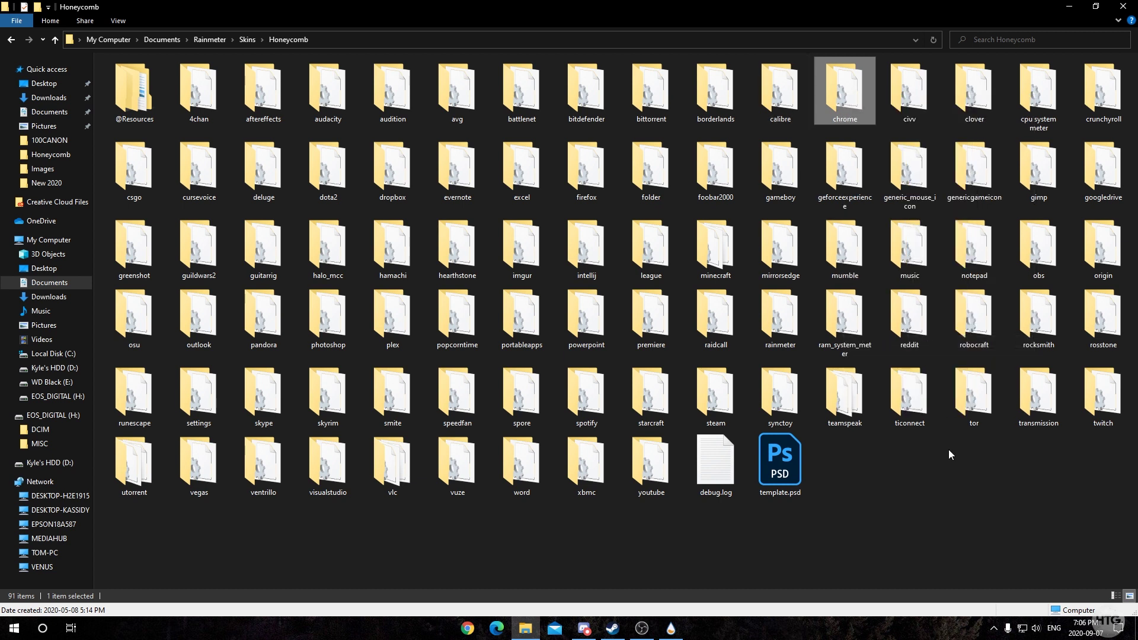
{"action": "right_click", "coordinate": [894, 483]}
{"action": "left_click", "coordinate": [927, 396]}
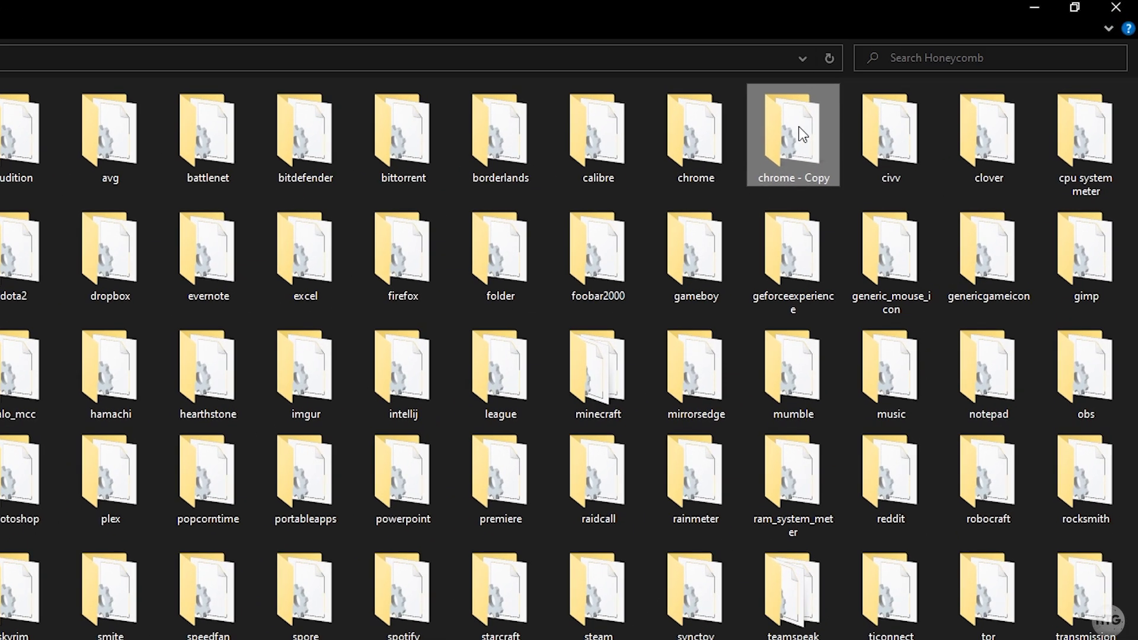
- Rename the copied chrome folder as dolphin
{"action": "right_click", "coordinate": [896, 87]}
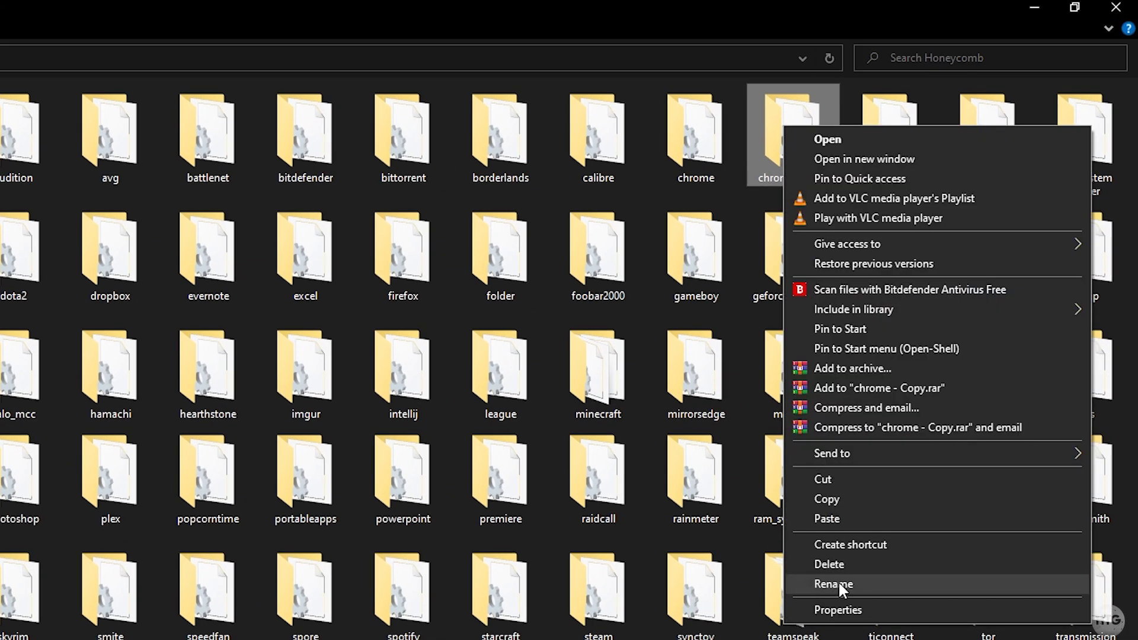
{"action": "left_click", "coordinate": [839, 584]}
{"action": "type", "text": "dolphin"}
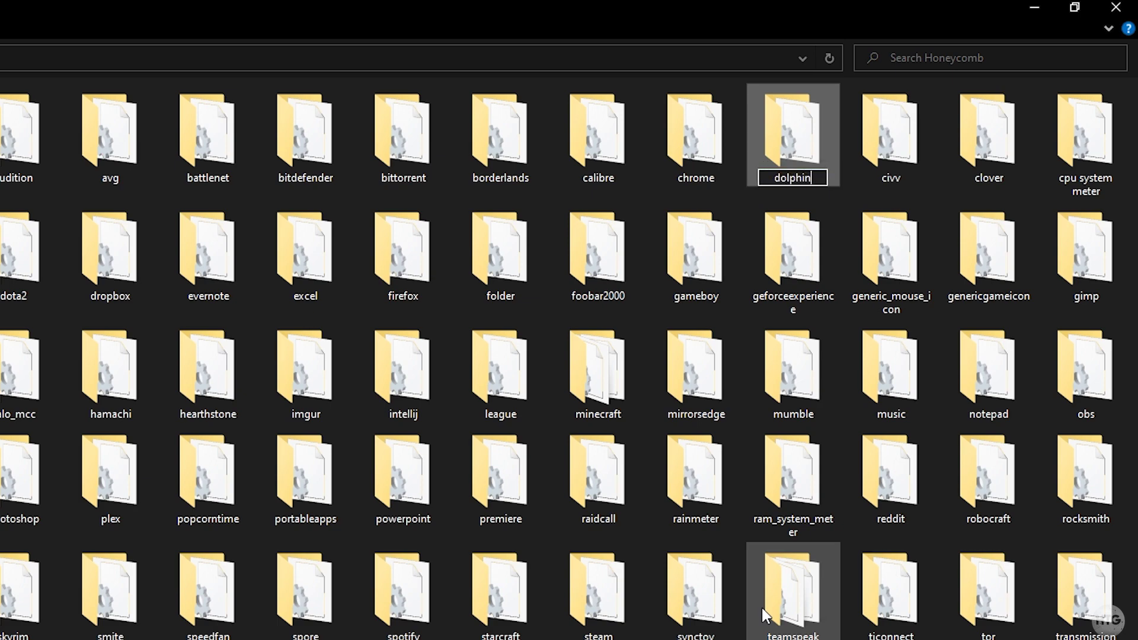
{"action": "key", "text": "Return"}
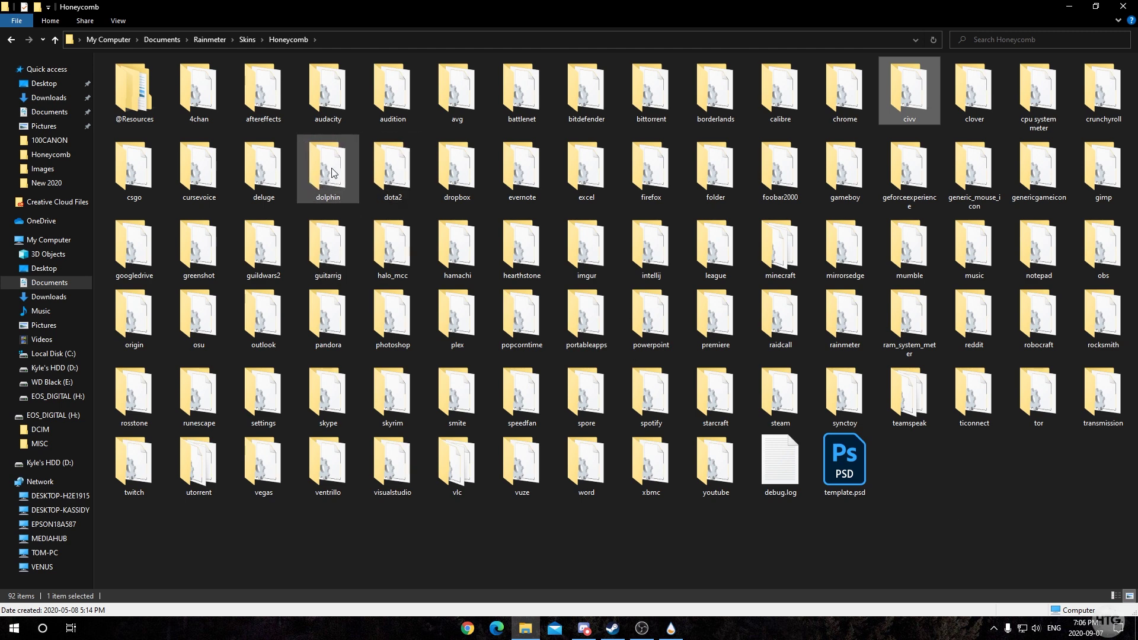
- Rename the chrome.ini file inside the dolphin folder as dolphin.ini
{"action": "double_click", "coordinate": [330, 173]}
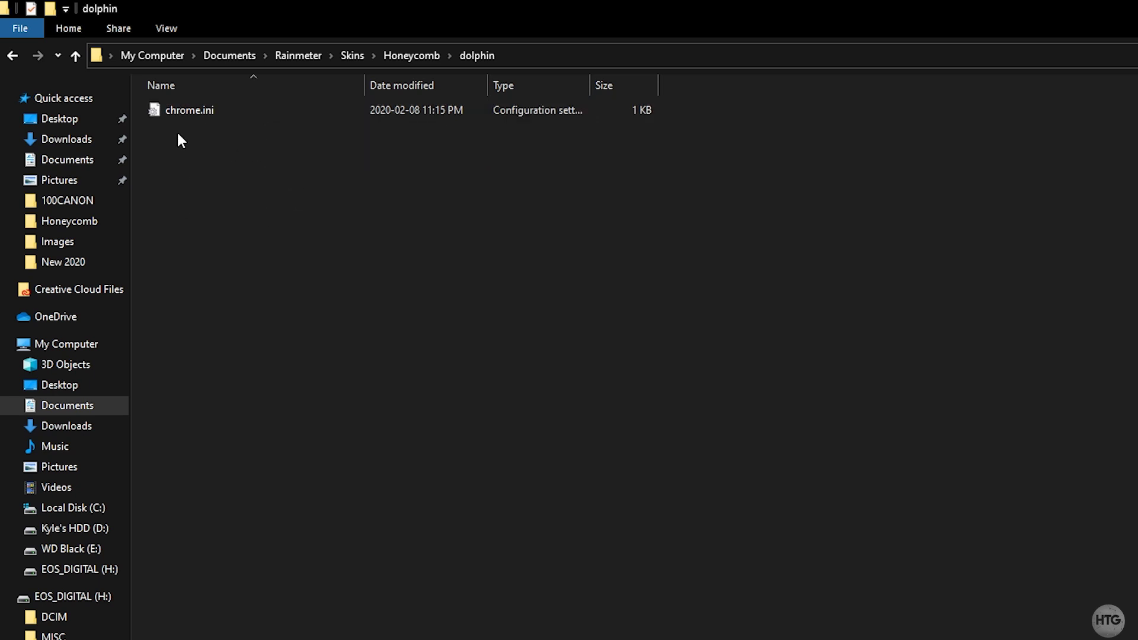
{"action": "right_click", "coordinate": [191, 112]}
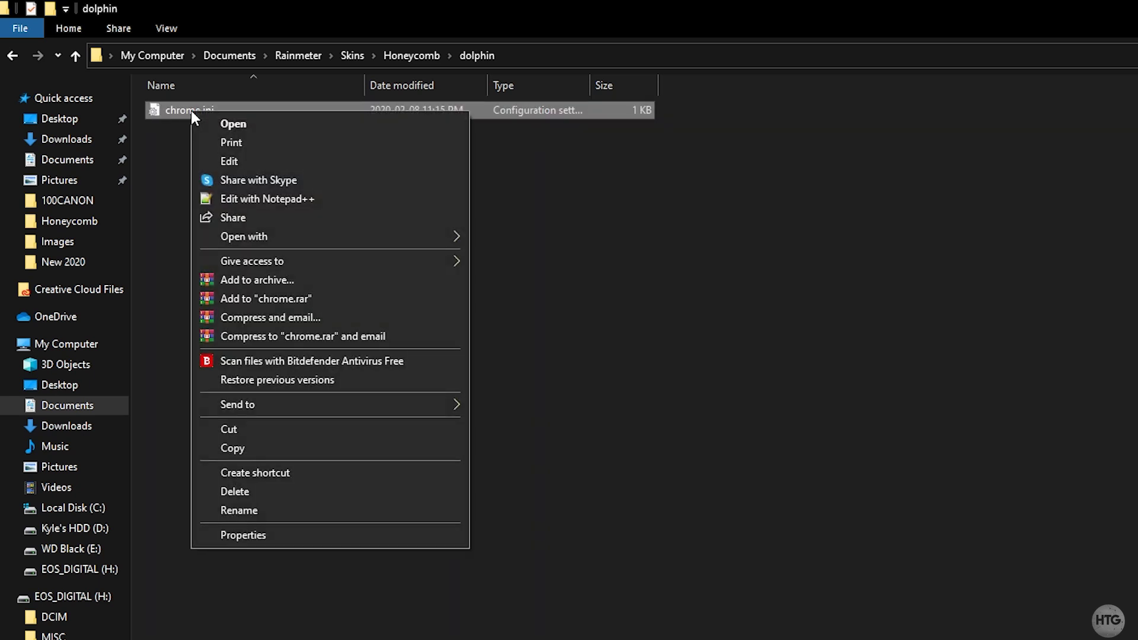
{"action": "left_click", "coordinate": [274, 514]}
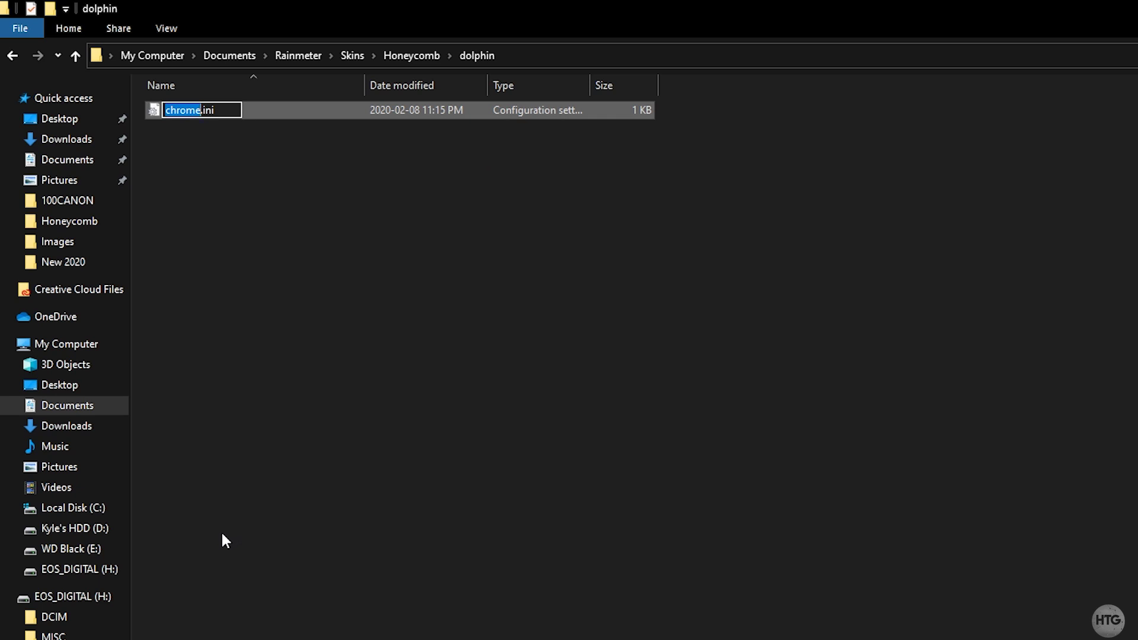
{"action": "type", "text": "dolphin"}
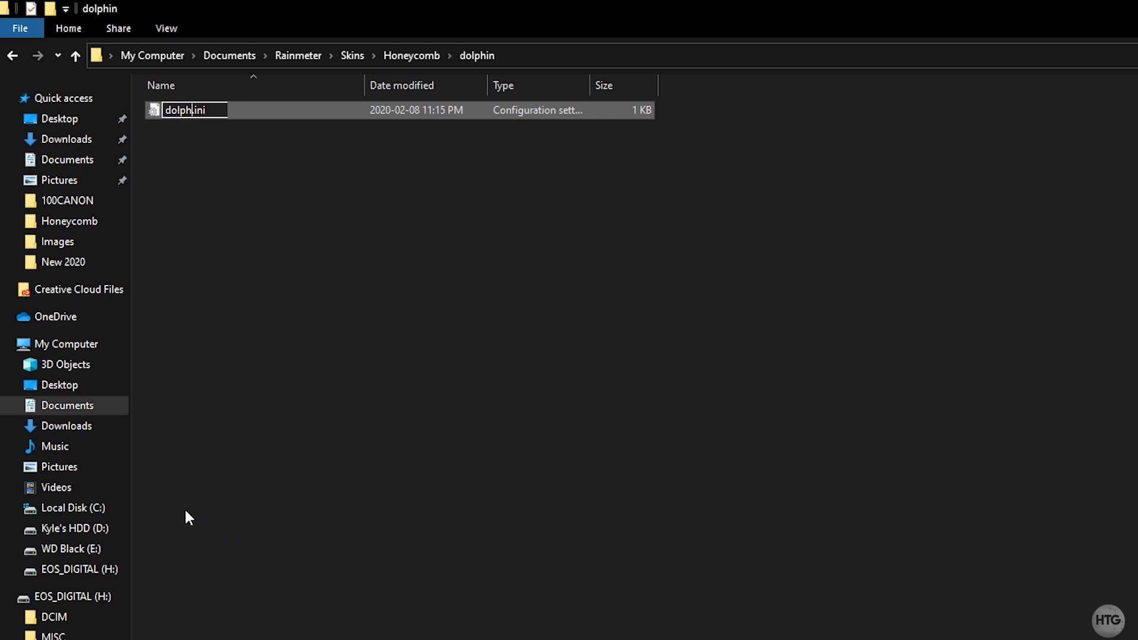
{"action": "key", "text": "Return"}
{"action": "left_click", "coordinate": [246, 198]}
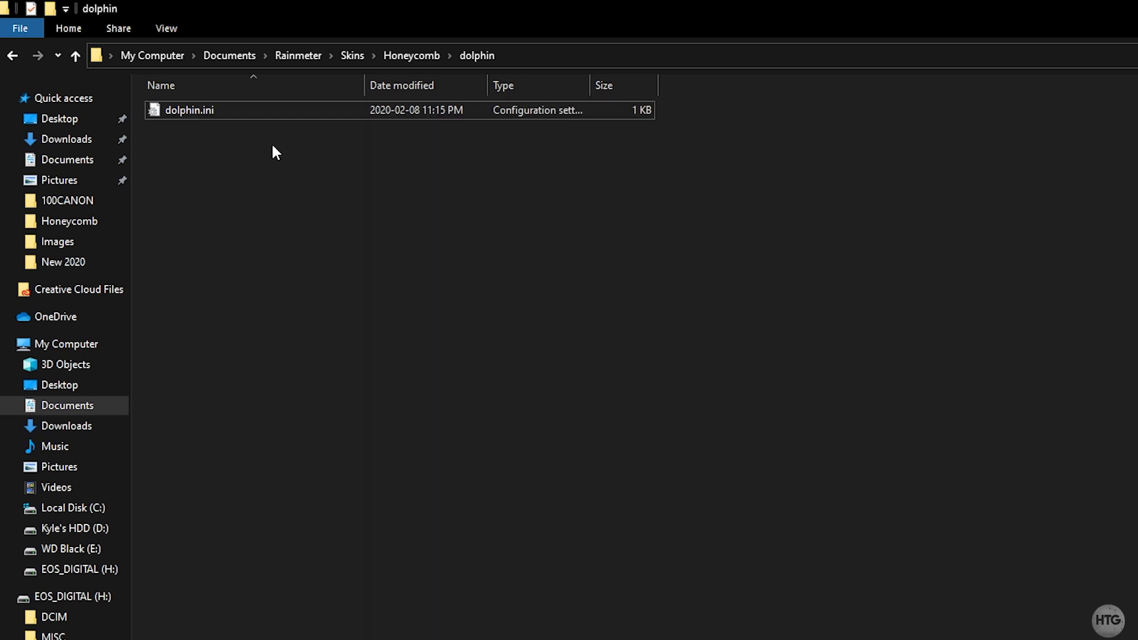
- Open dolphin.ini in Notepad
{"action": "right_click", "coordinate": [192, 103]}
{"action": "left_click", "coordinate": [176, 111]}
{"action": "right_click", "coordinate": [176, 111]}
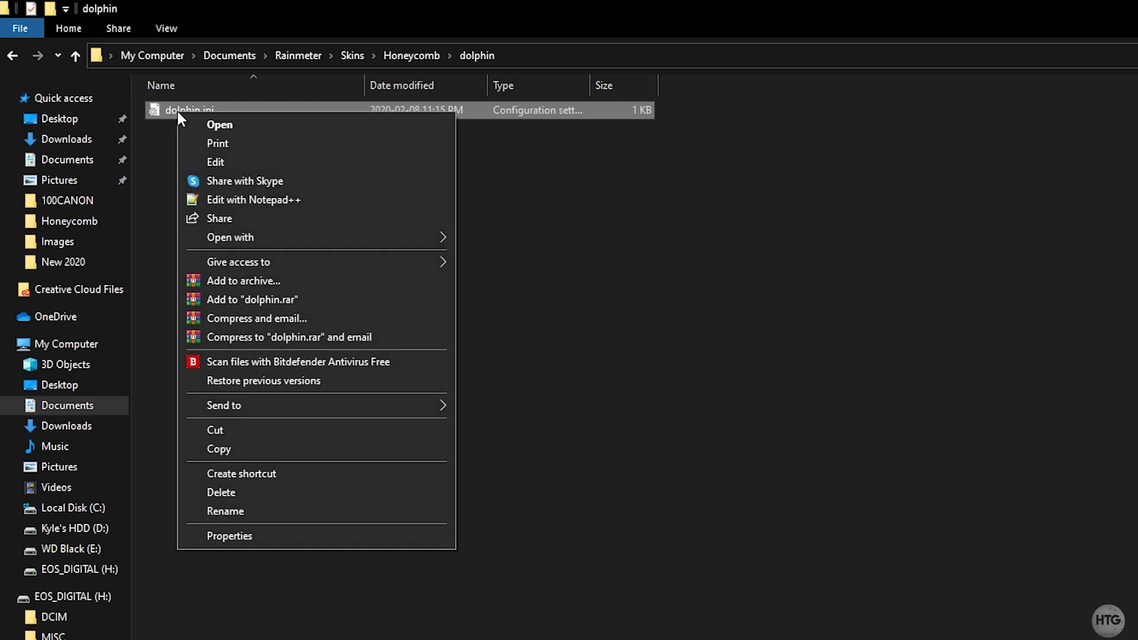
{"action": "mouse_move", "coordinate": [278, 236]}
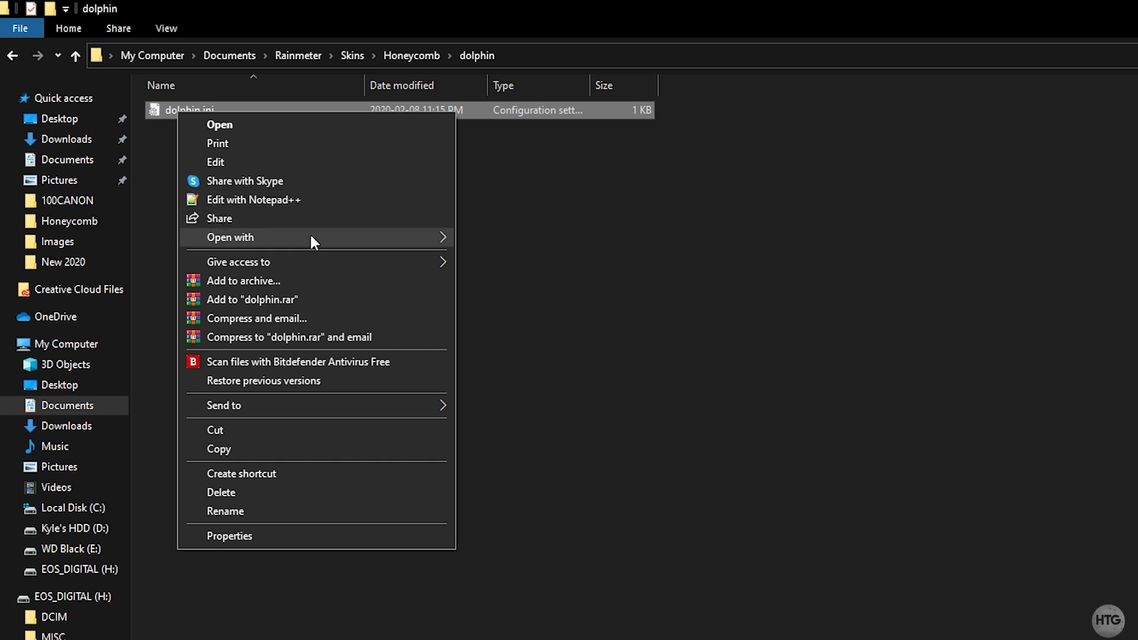
{"action": "left_click", "coordinate": [521, 240]}
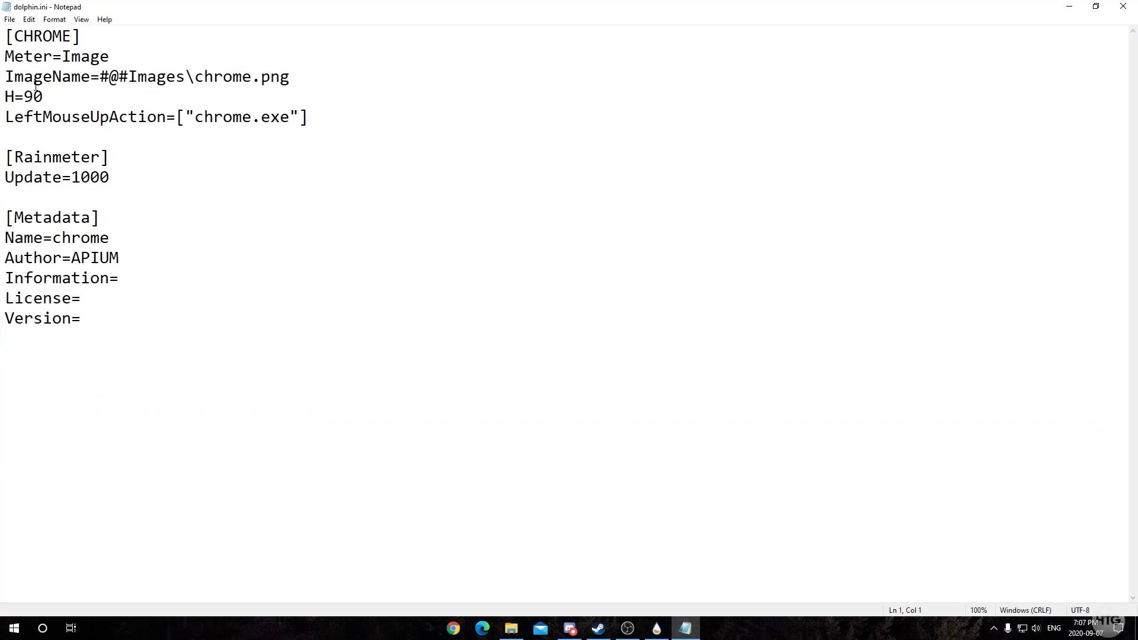
- Rename the CHROME section header at the start of dolphin.ini to DOLPHIN
{"action": "left_click_drag", "start_coordinate": [13, 35], "coordinate": [96, 48]}
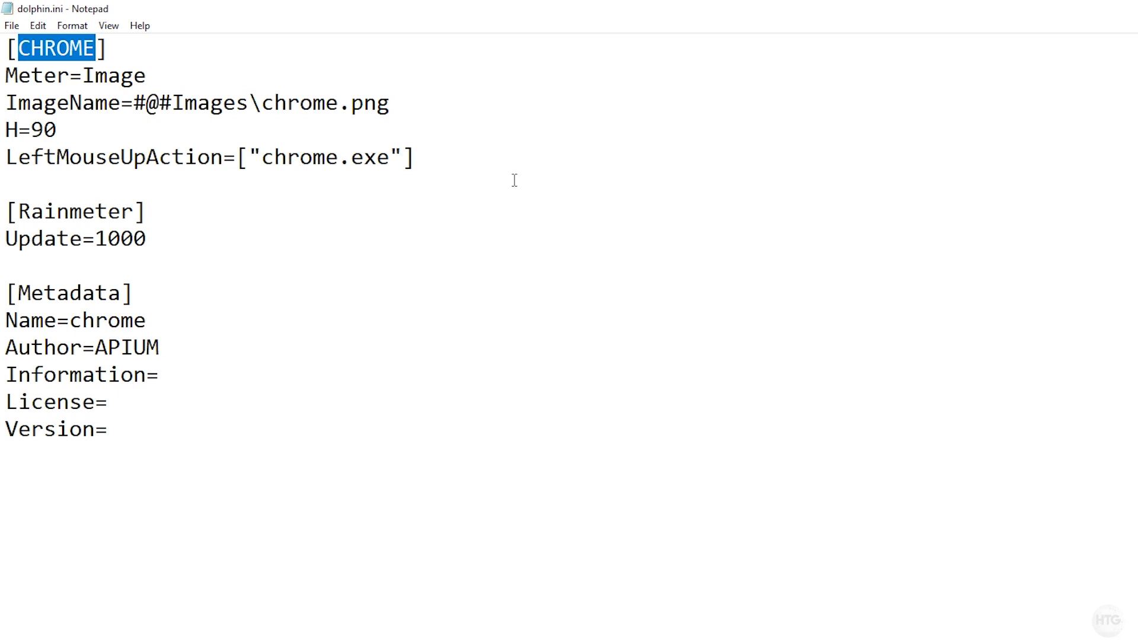
{"action": "key", "text": "BackSpace"}
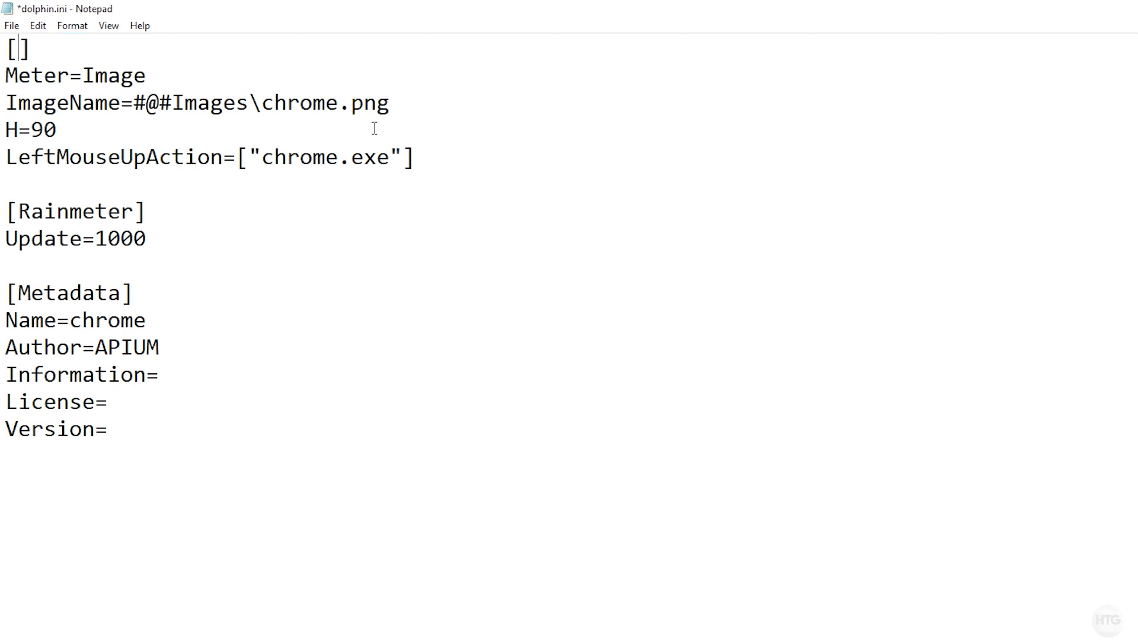
{"action": "type", "text": "DOLPHIN"}
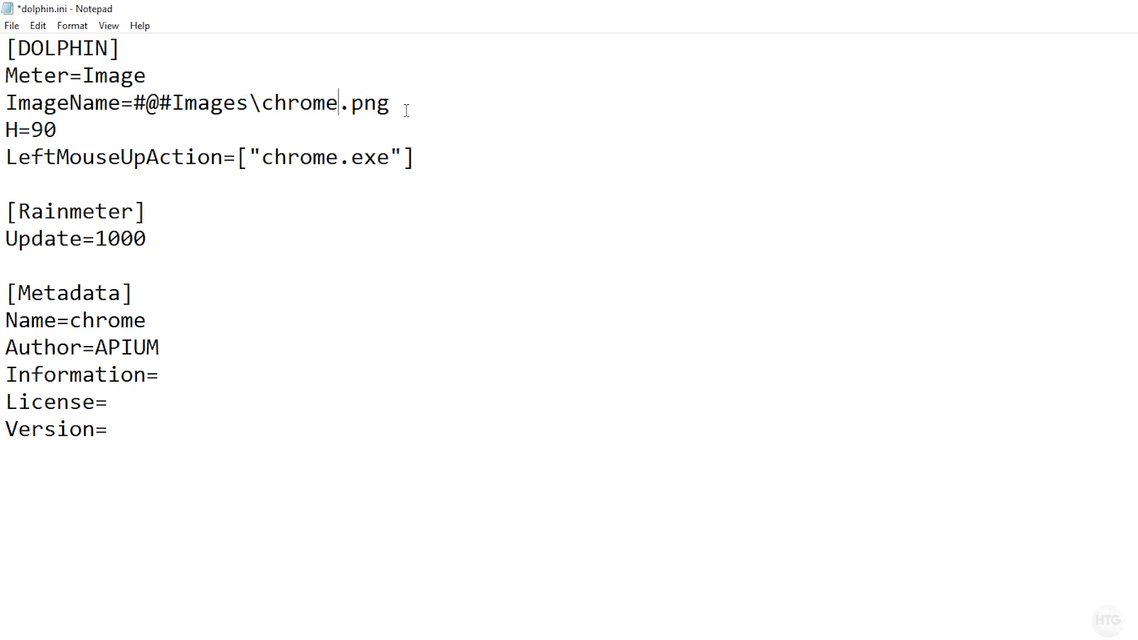
- Change the image file in the ImageName line from chrome.png to dolphin.png
{"action": "key", "text": "BackSpace"}
{"action": "key", "text": "BackSpace"}
{"action": "key", "text": "BackSpace"}
{"action": "key", "text": "BackSpace"}
{"action": "key", "text": "BackSpace"}
{"action": "key", "text": "BackSpace"}
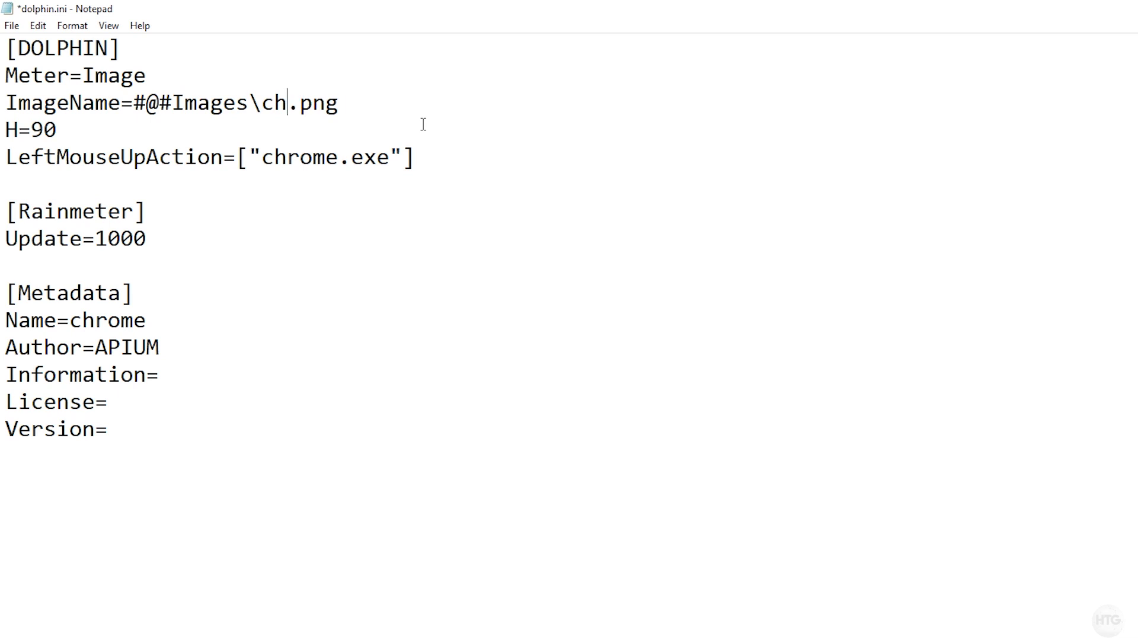
{"action": "type", "text": "dolphin"}
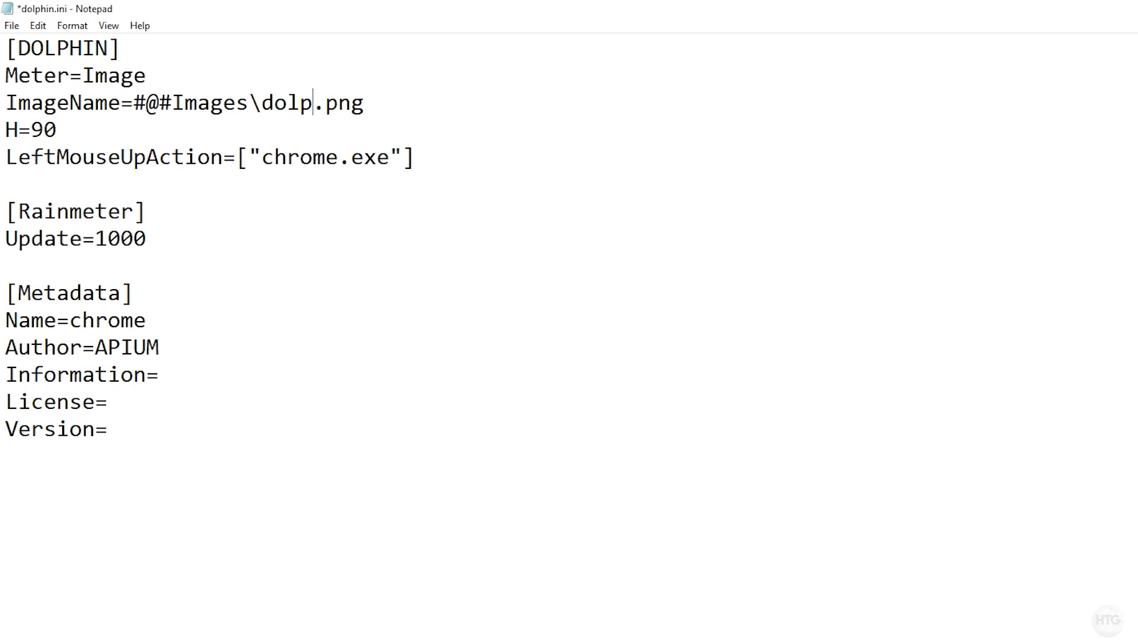
- Select chrome.exe in the LeftMouseUpAction line and switch to File Explorer to open the C:\Program Files\Dolphin folder
{"action": "left_click", "coordinate": [339, 157]}
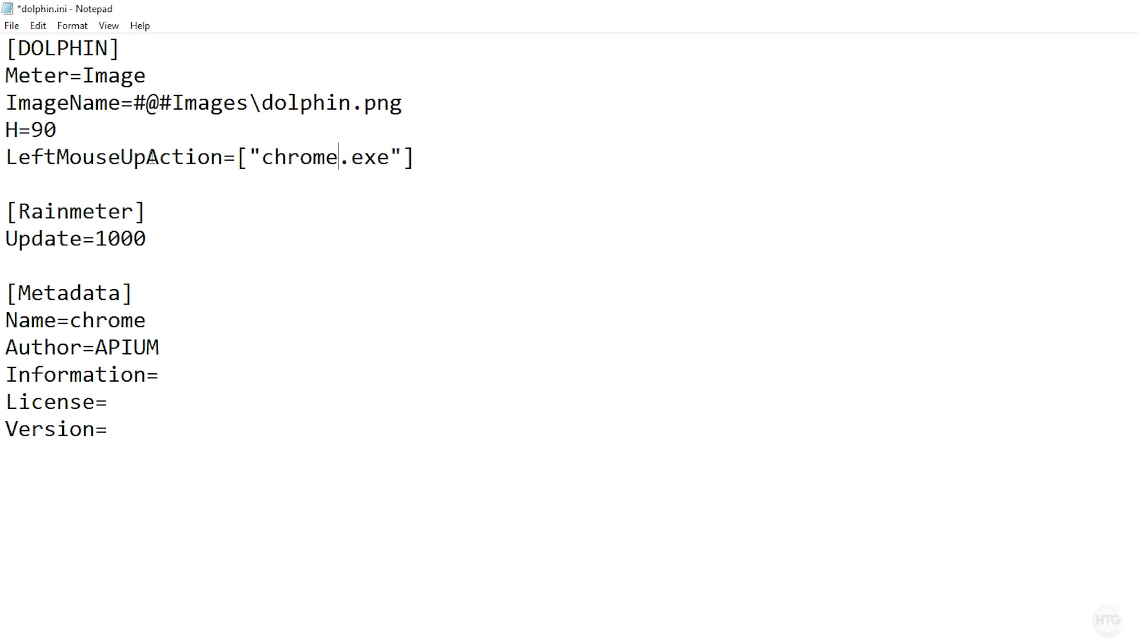
{"action": "left_click_drag", "start_coordinate": [258, 159], "coordinate": [390, 159]}
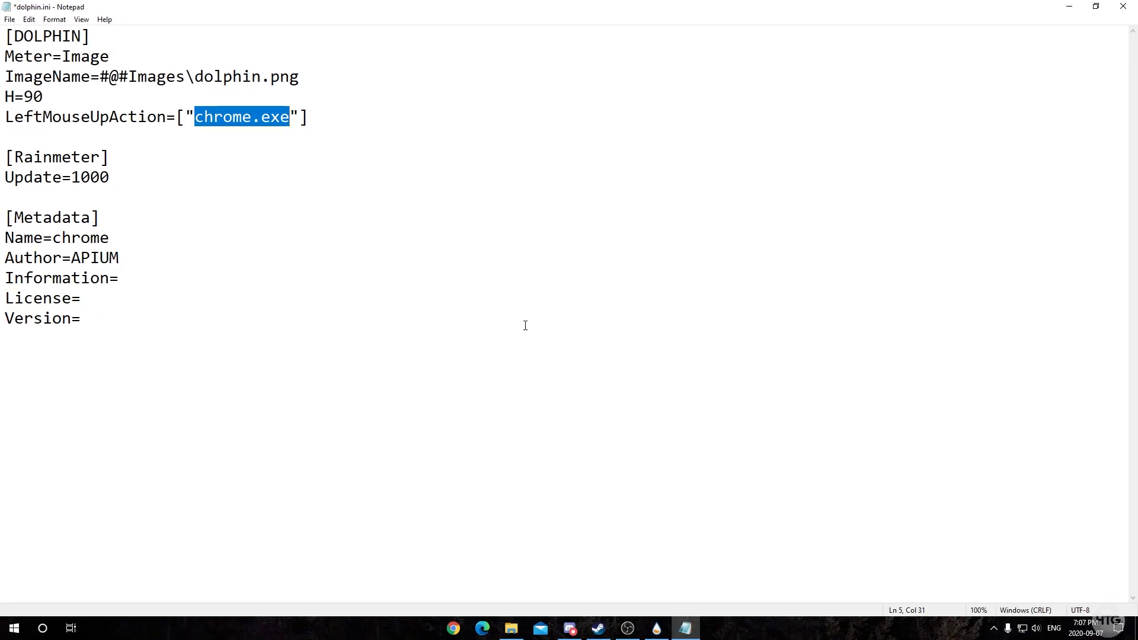
{"action": "left_click", "coordinate": [512, 627]}
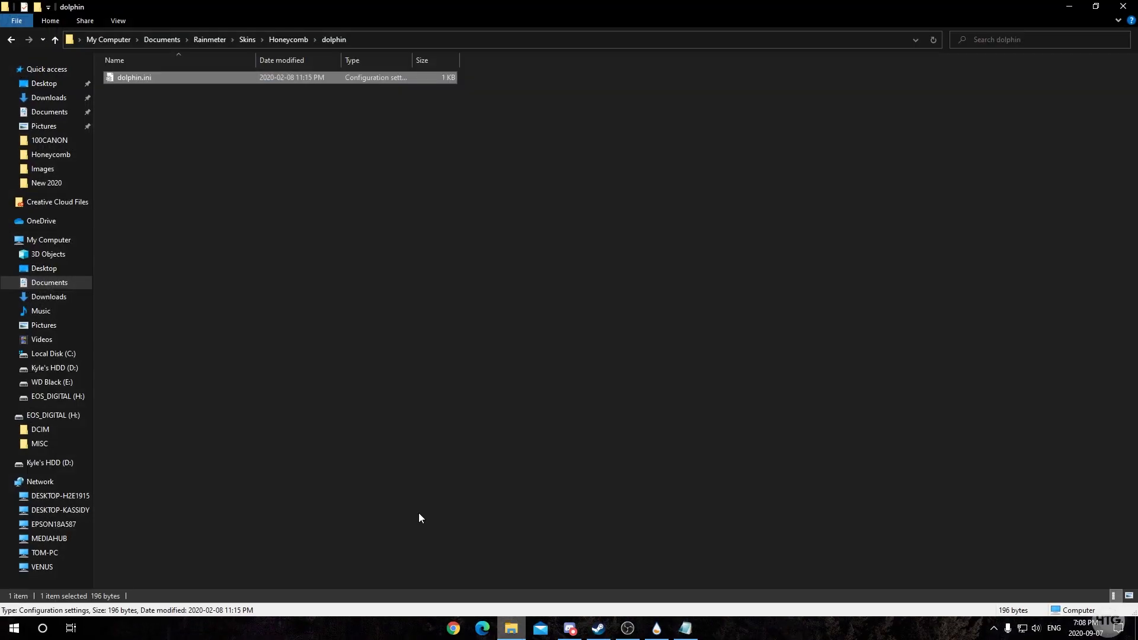
{"action": "left_click", "coordinate": [48, 354]}
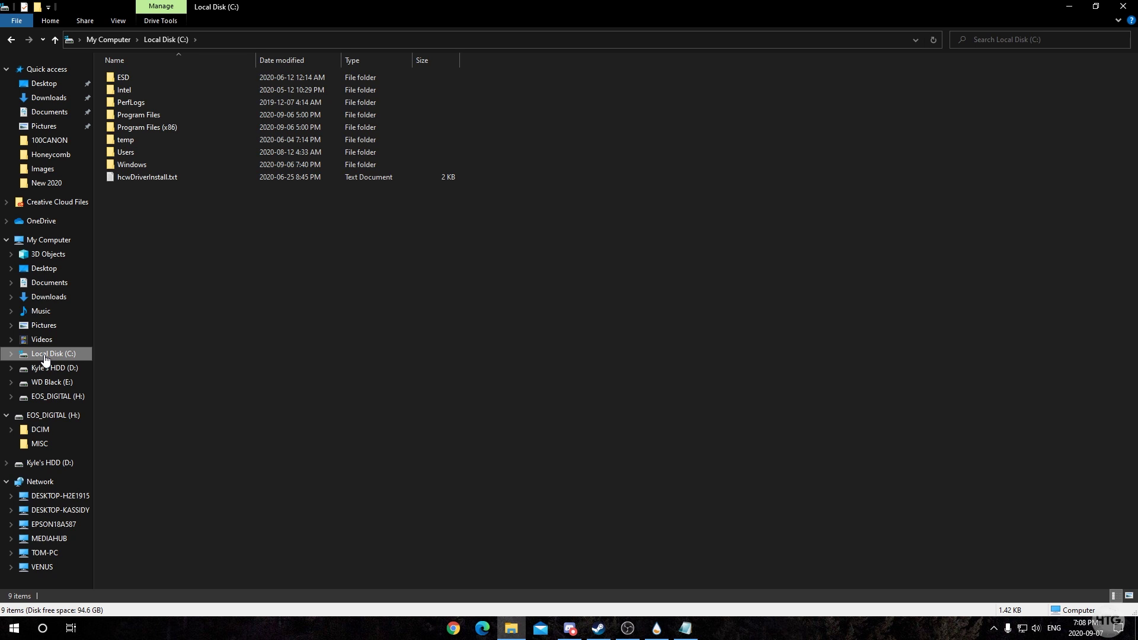
{"action": "double_click", "coordinate": [134, 115]}
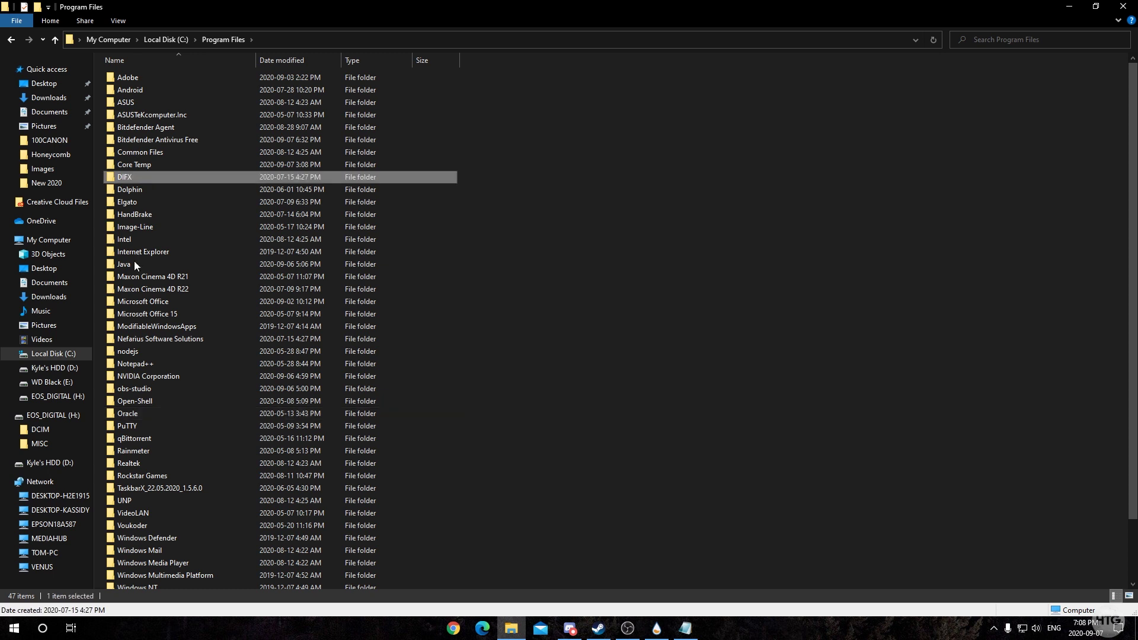
{"action": "double_click", "coordinate": [127, 190]}
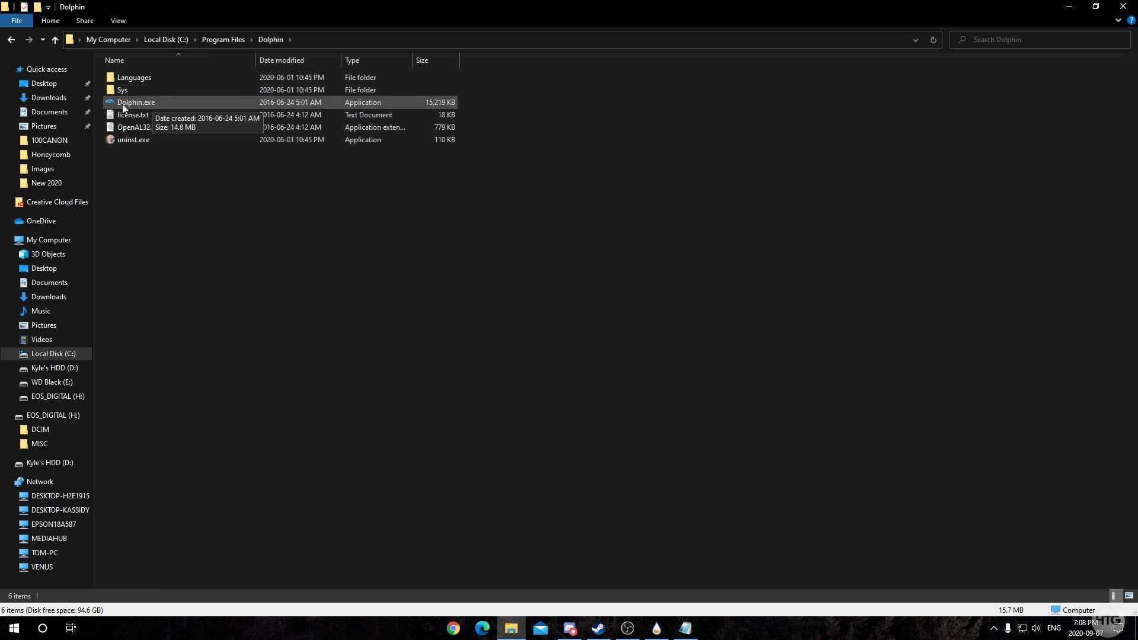
- Launch Dolphin.exe to check that it is the right program, and close its window again
{"action": "double_click", "coordinate": [179, 101]}
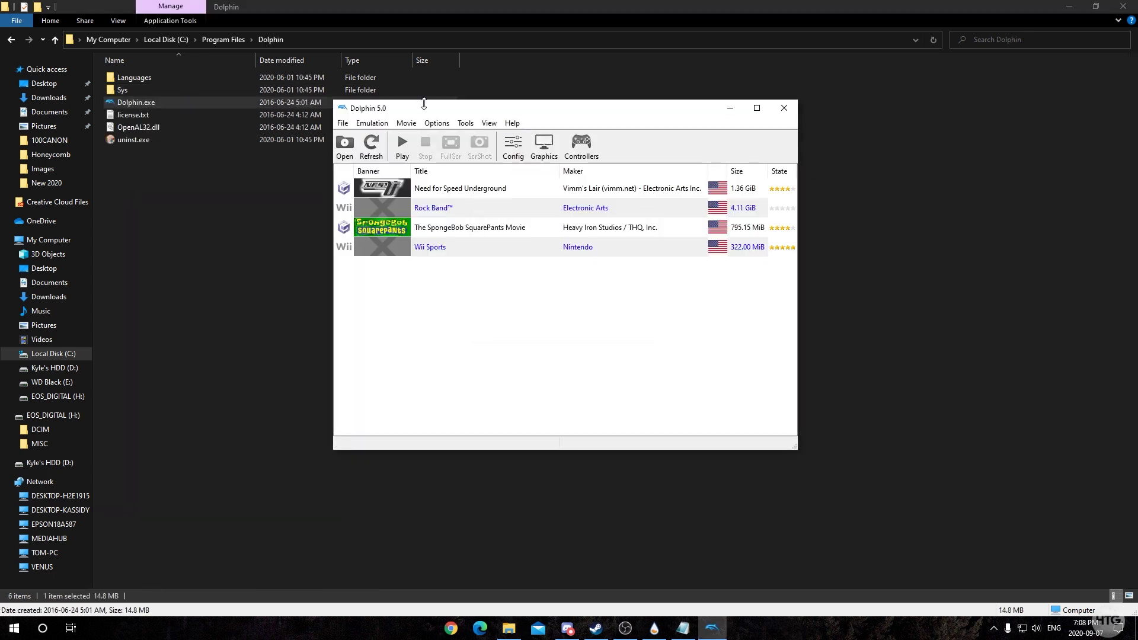
{"action": "left_click_drag", "start_coordinate": [456, 176], "coordinate": [435, 136]}
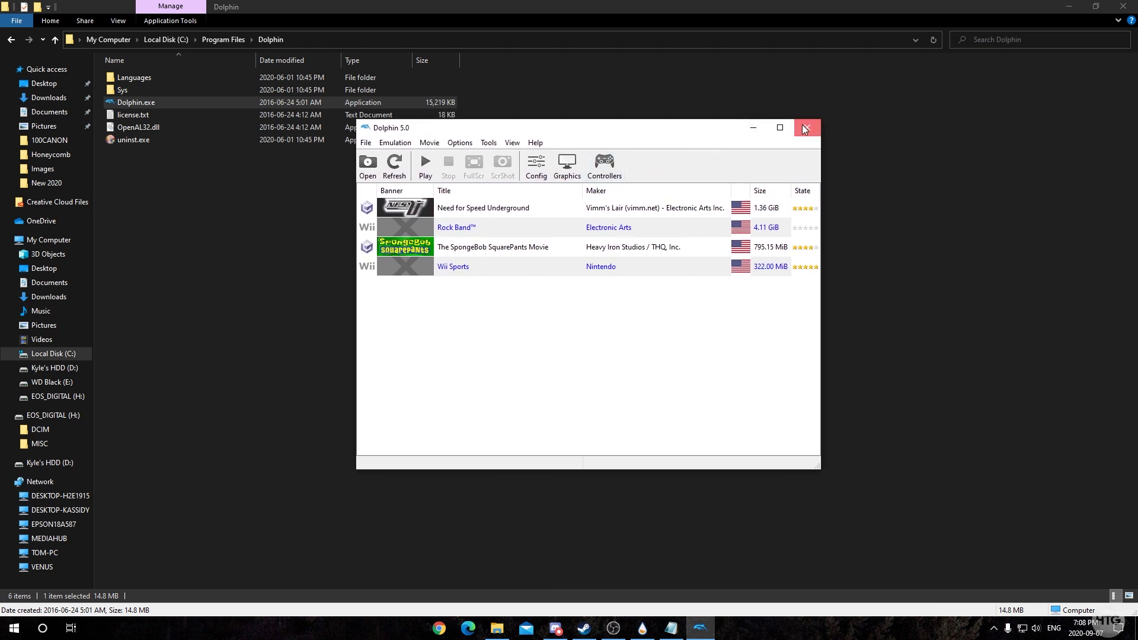
{"action": "left_click", "coordinate": [808, 128]}
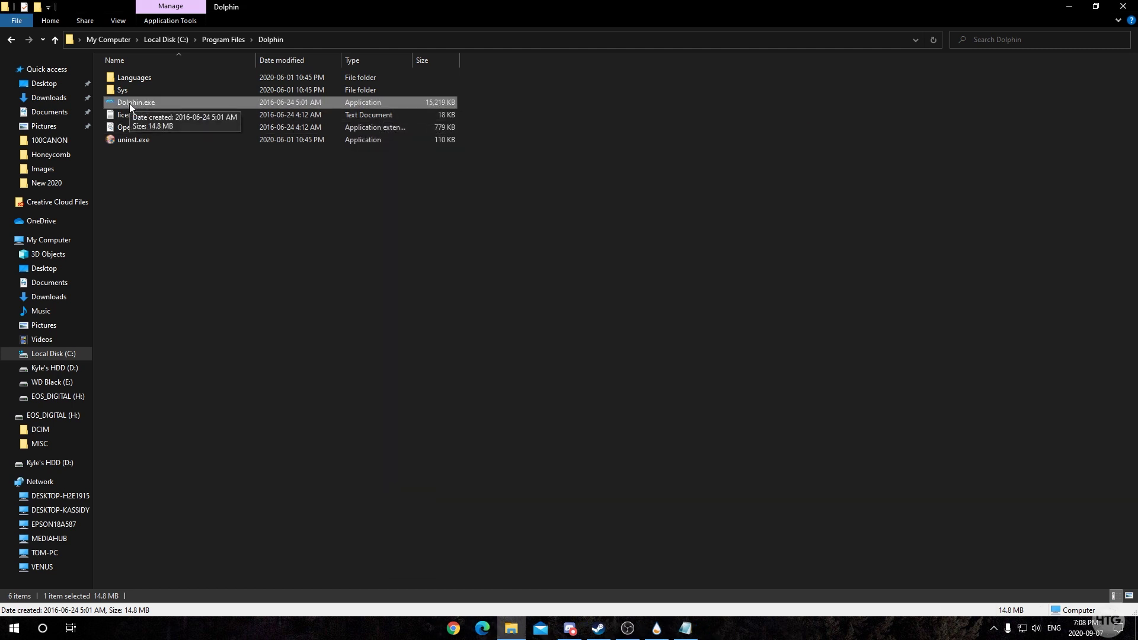
- Copy the folder location from the properties of Dolphin.exe and close the properties dialog
{"action": "right_click", "coordinate": [183, 102]}
{"action": "left_click", "coordinate": [259, 415]}
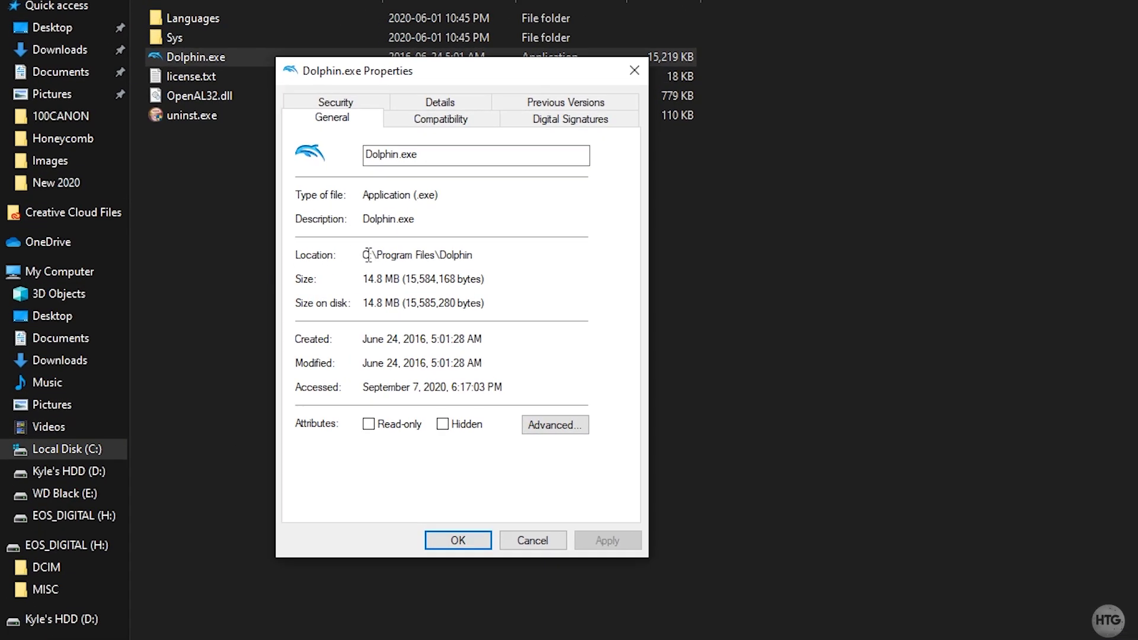
{"action": "left_click_drag", "start_coordinate": [363, 255], "coordinate": [475, 256]}
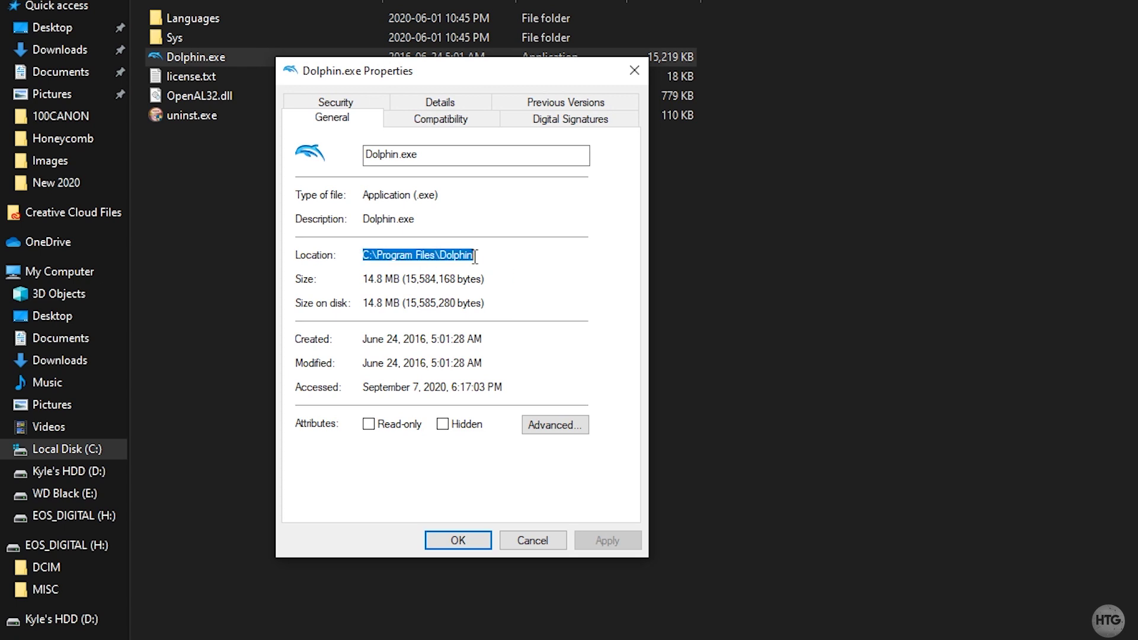
{"action": "right_click", "coordinate": [459, 258]}
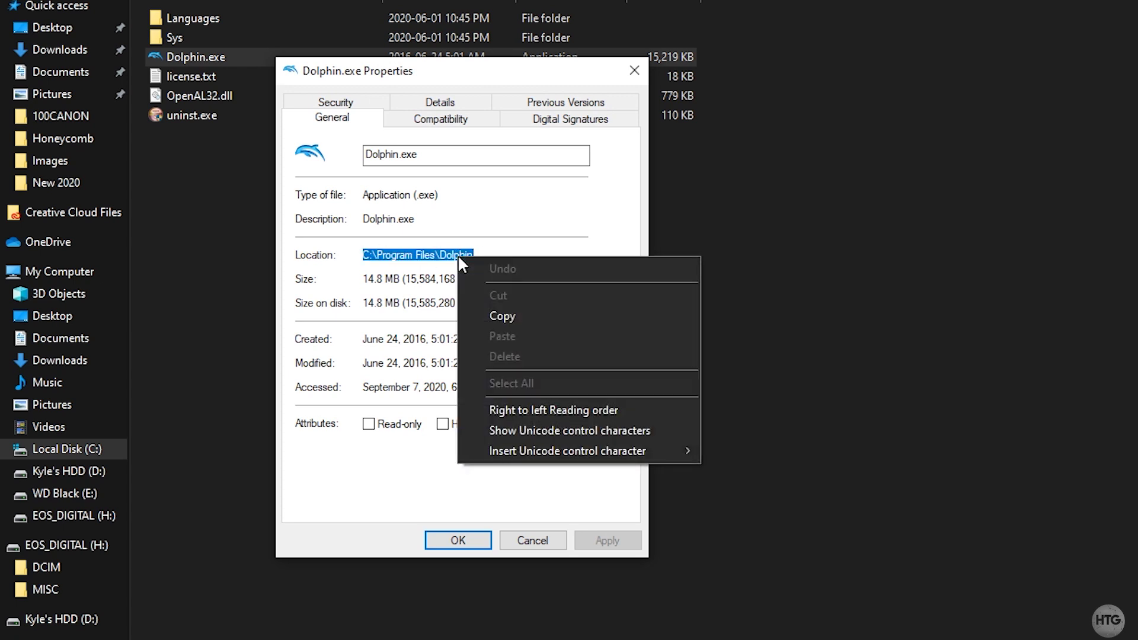
{"action": "left_click", "coordinate": [510, 316]}
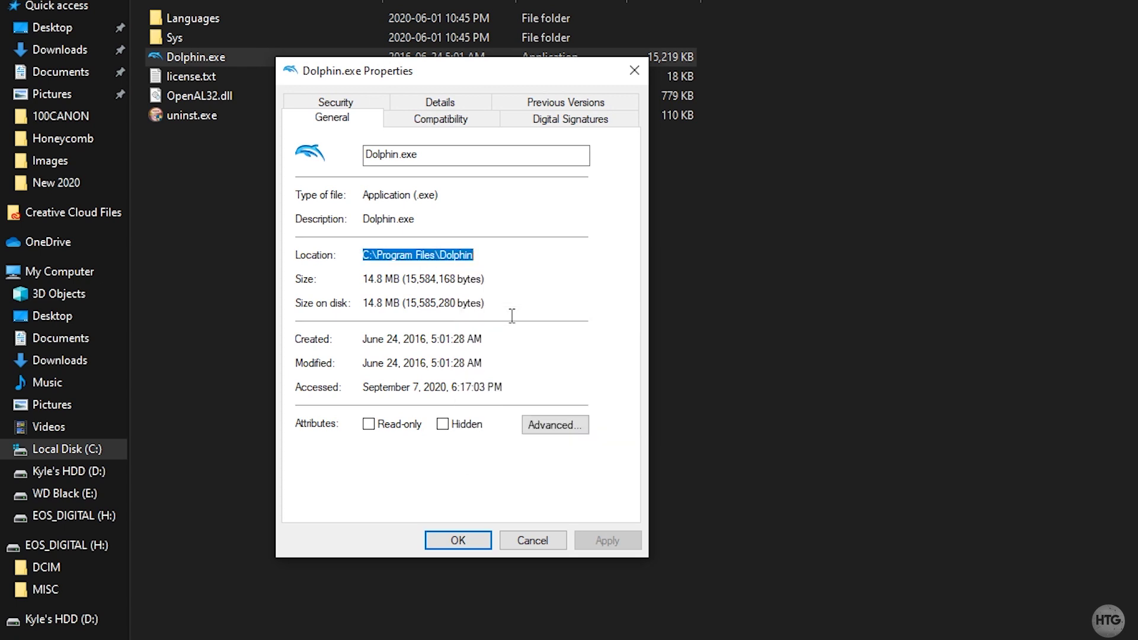
{"action": "left_click", "coordinate": [478, 542]}
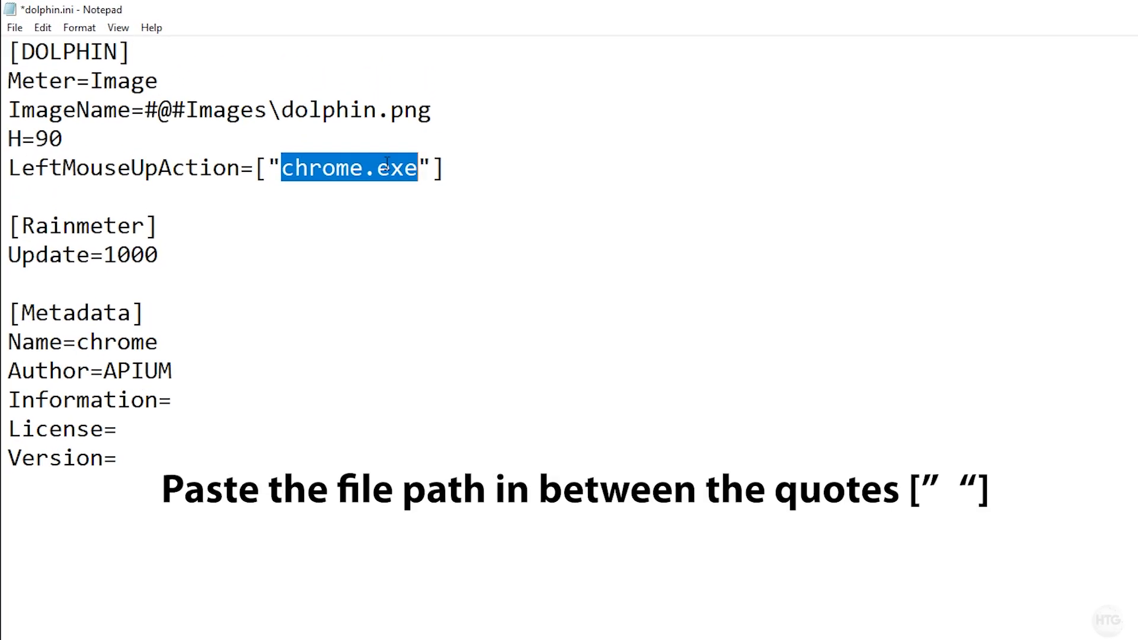
- In dolphin.ini, replace chrome.exe in the LeftMouseUpAction line with the copied path, extended to C:\Program Files\Dolphin\Dolphin.exe
{"action": "right_click", "coordinate": [371, 171]}
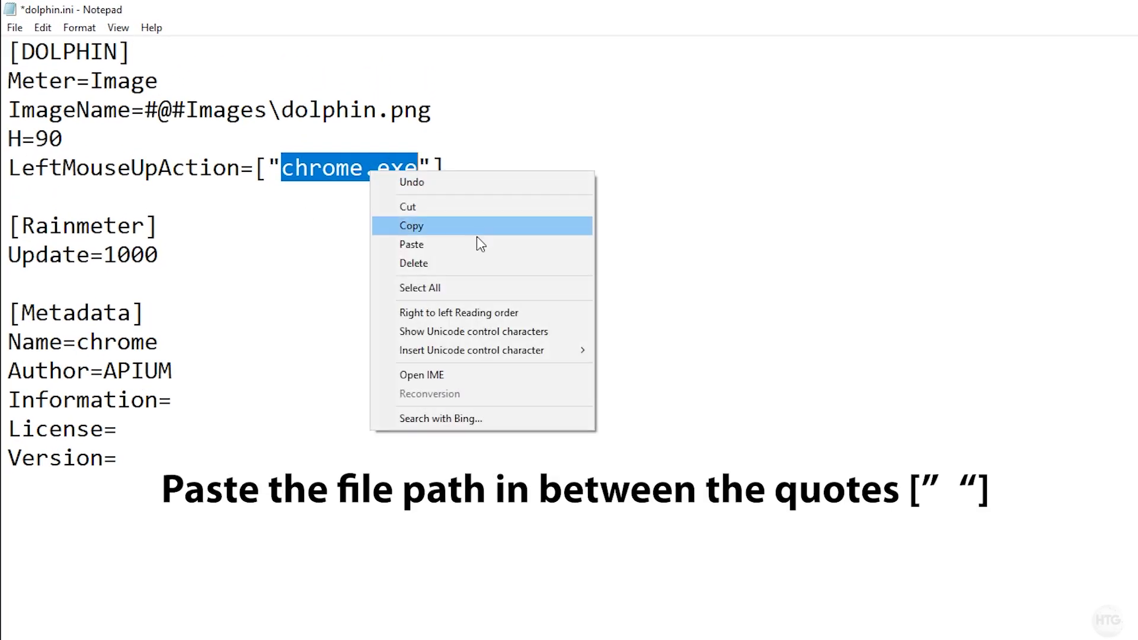
{"action": "left_click", "coordinate": [452, 255]}
{"action": "left_click_drag", "start_coordinate": [281, 168], "coordinate": [613, 165]}
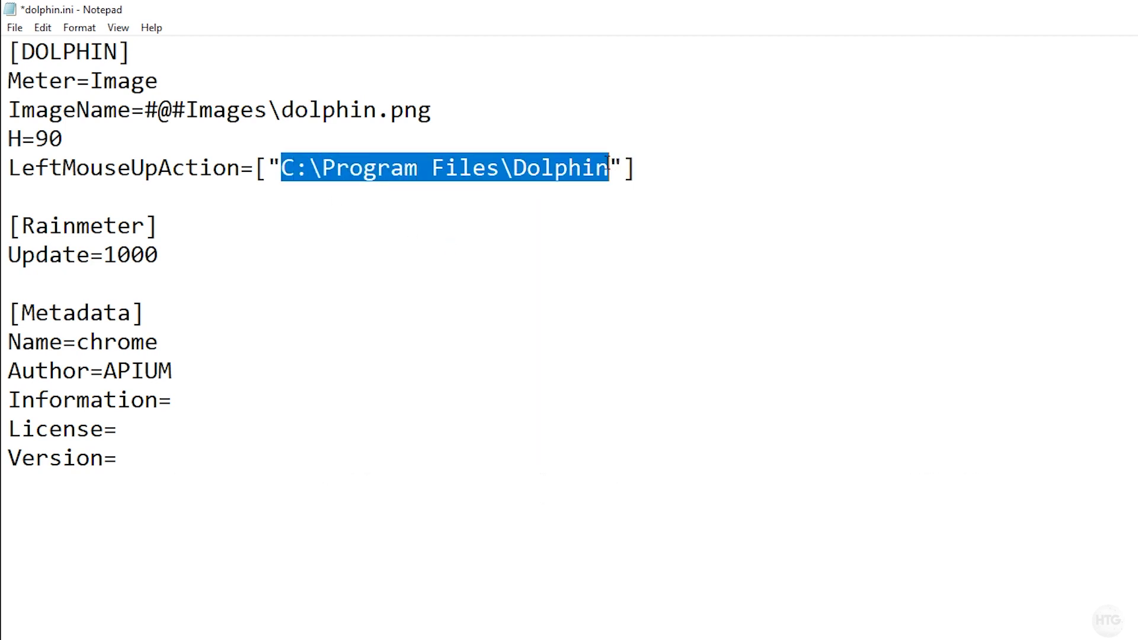
{"action": "left_click", "coordinate": [602, 168]}
{"action": "left_click", "coordinate": [610, 169]}
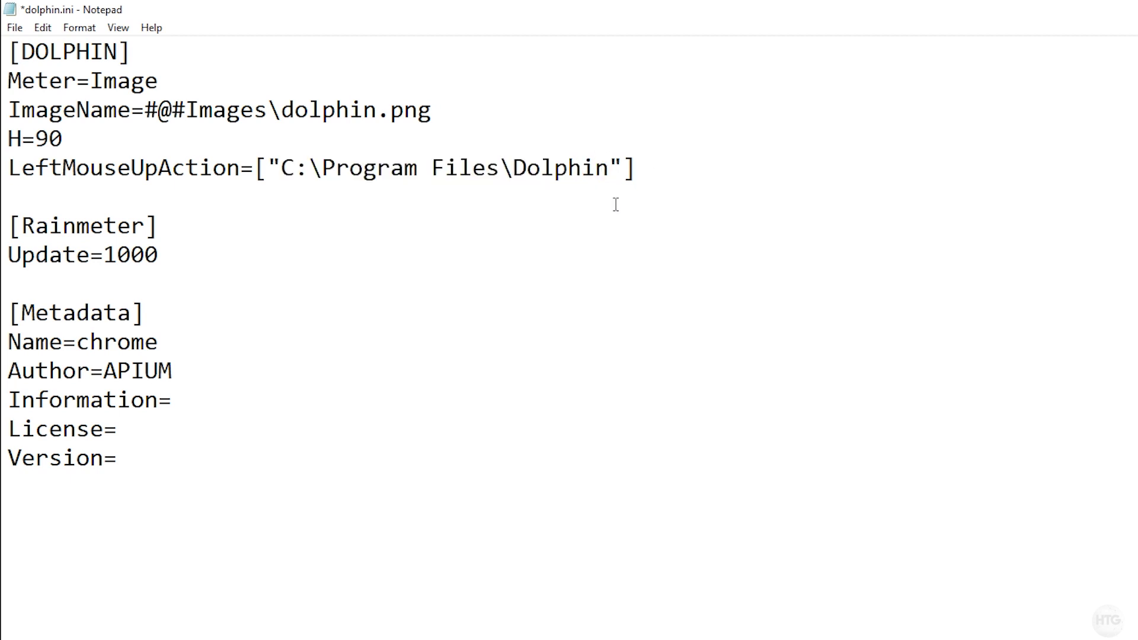
{"action": "type", "text": "\\Dolphin"}
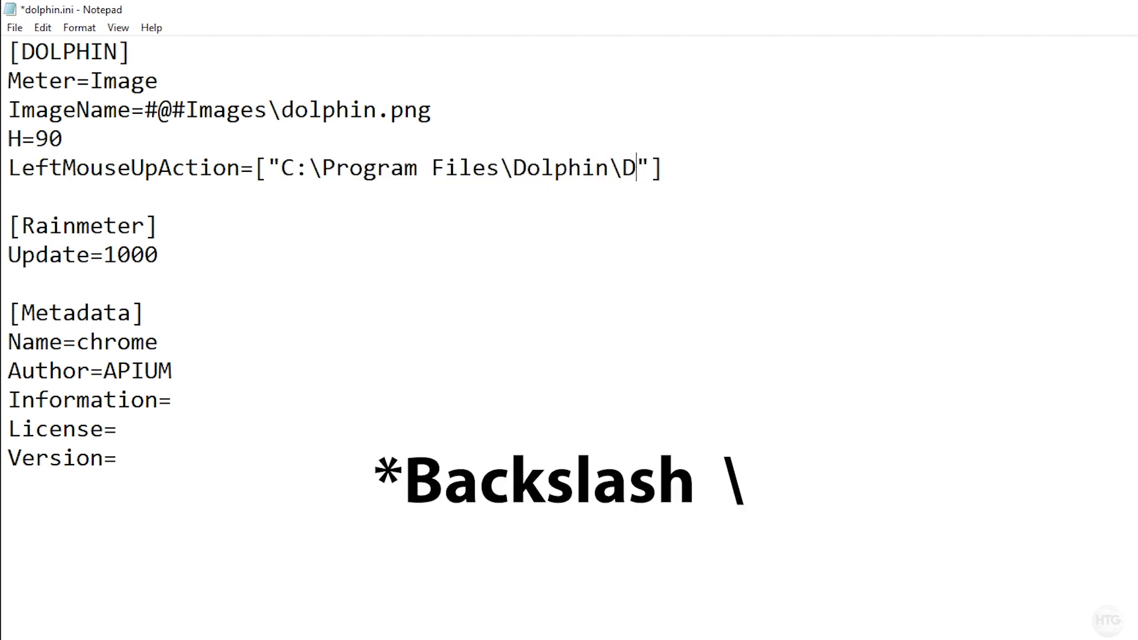
{"action": "type", "text": ".exe"}
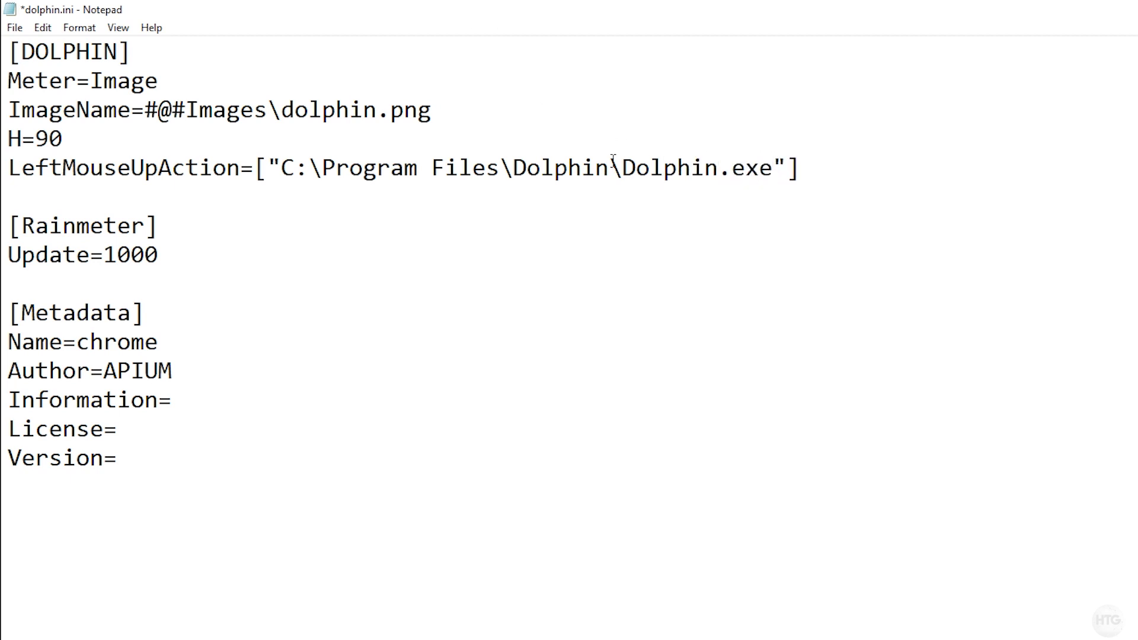
{"action": "left_click_drag", "start_coordinate": [622, 167], "coordinate": [323, 171]}
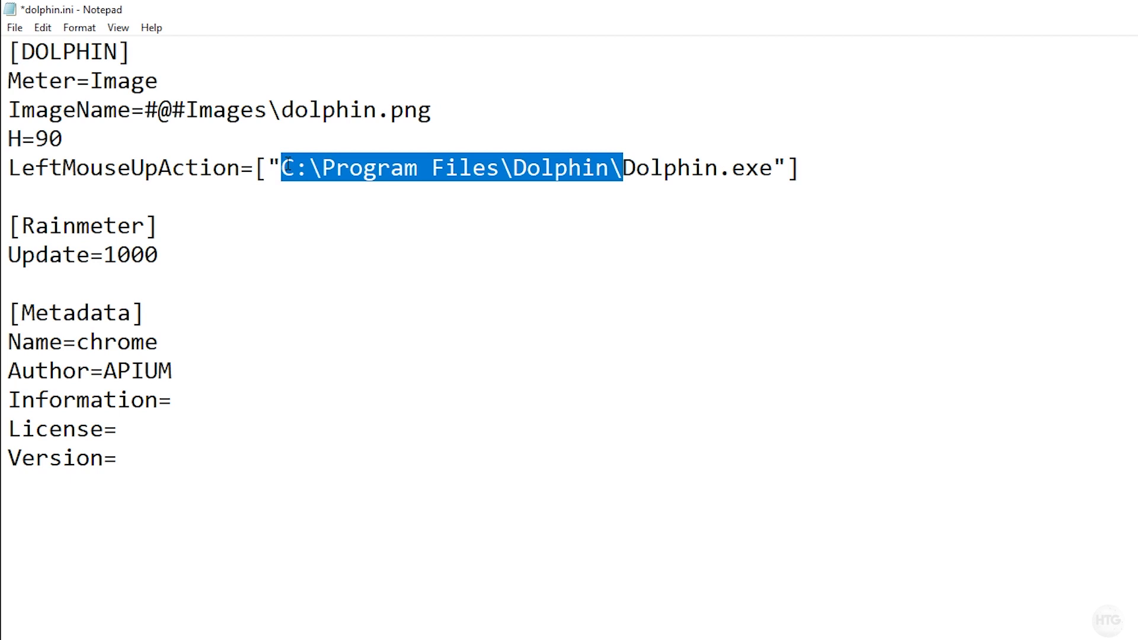
{"action": "left_click", "coordinate": [618, 172]}
{"action": "left_click_drag", "start_coordinate": [618, 166], "coordinate": [774, 168]}
{"action": "left_click_drag", "start_coordinate": [605, 9], "coordinate": [954, 196]}
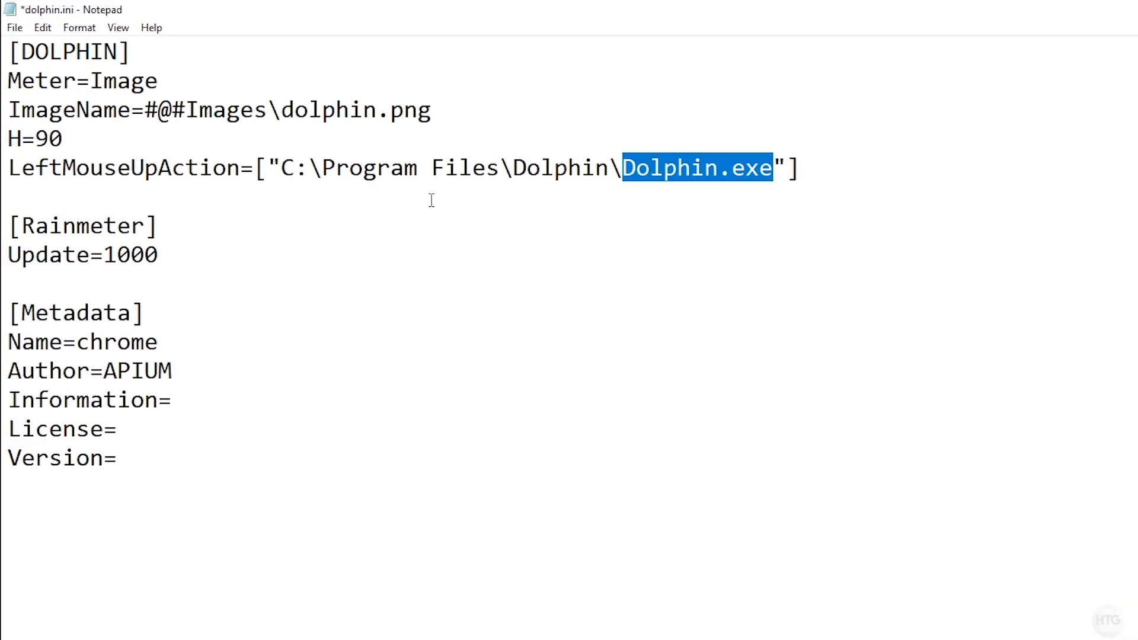
{"action": "left_click", "coordinate": [432, 200]}
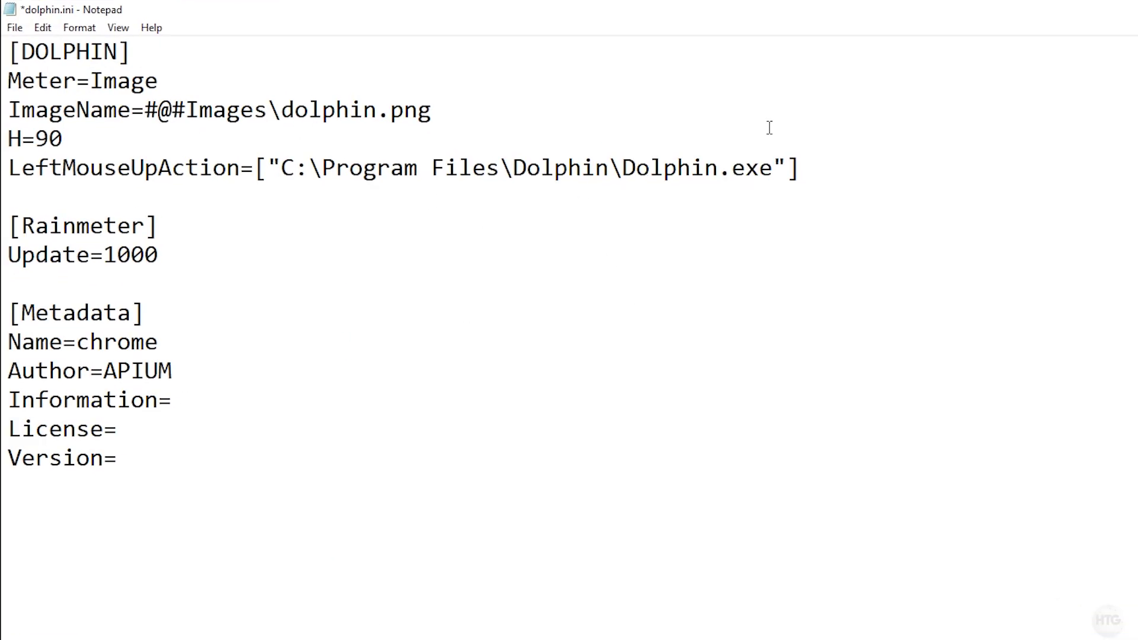
{"action": "left_click", "coordinate": [363, 168]}
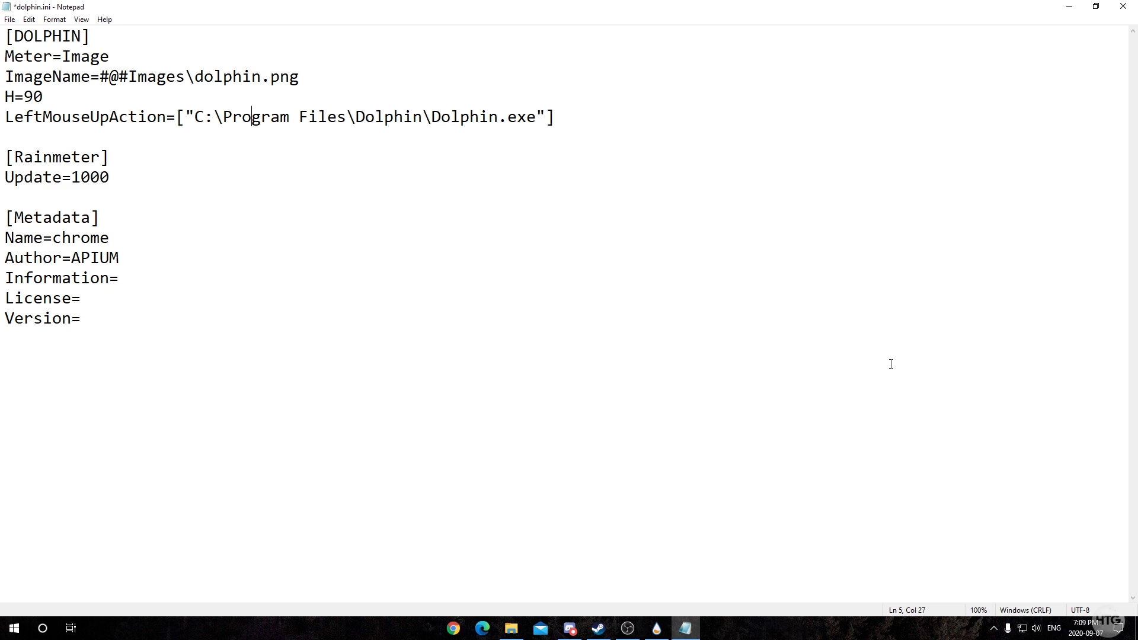
- Switch to Steam, add a desktop shortcut for Halo: The Master Chief Collection, and get the Steam window out of the way
{"action": "left_click", "coordinate": [598, 628]}
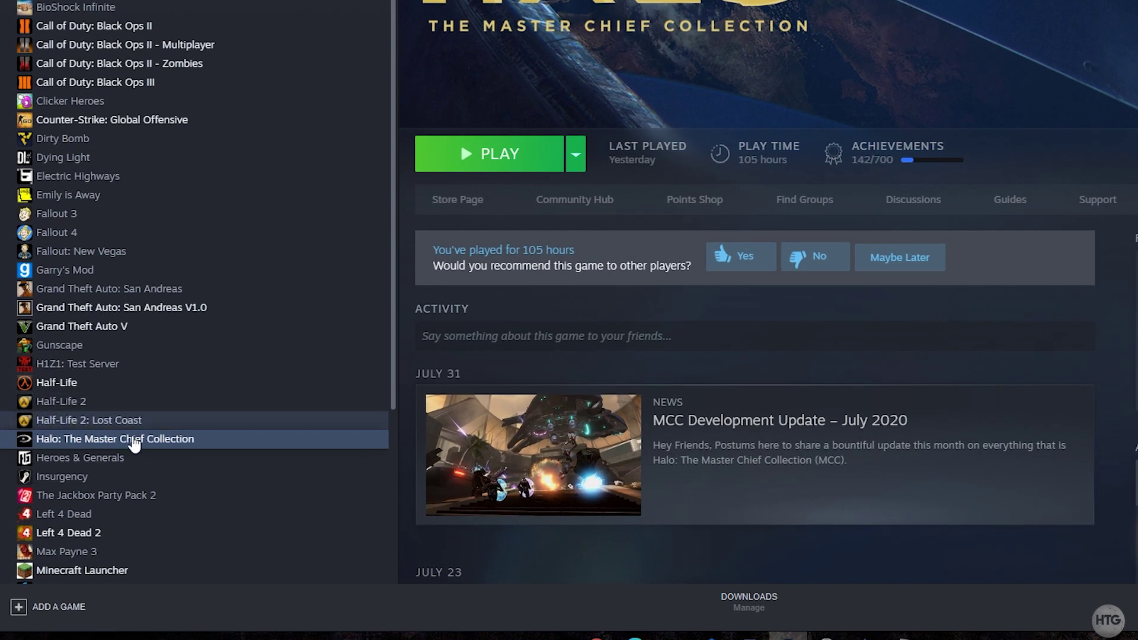
{"action": "right_click", "coordinate": [124, 436]}
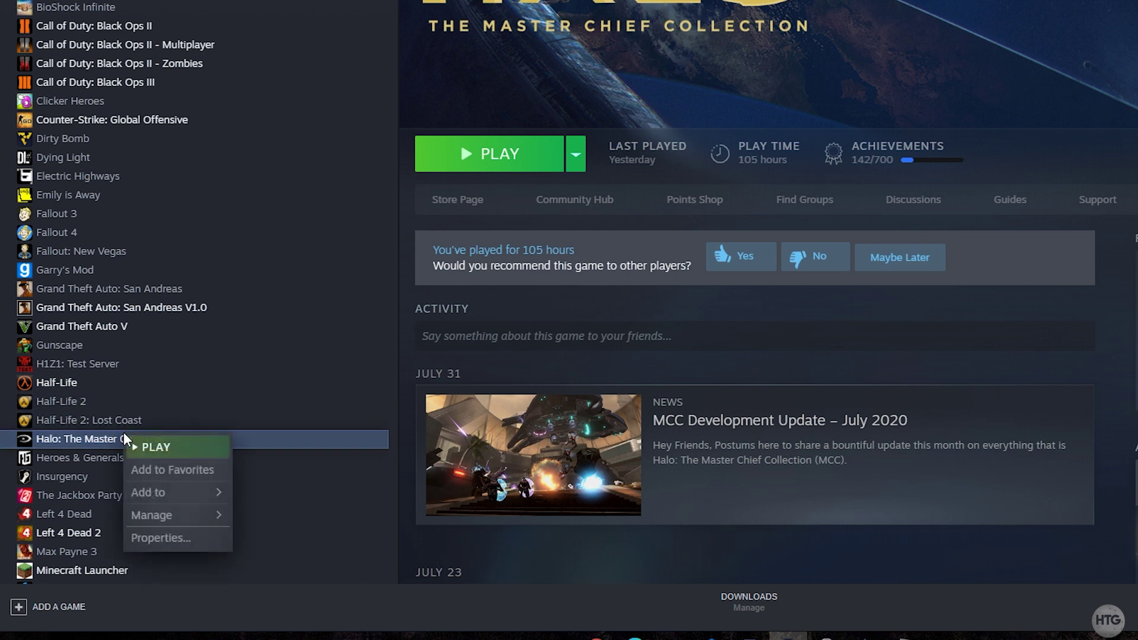
{"action": "mouse_move", "coordinate": [175, 520]}
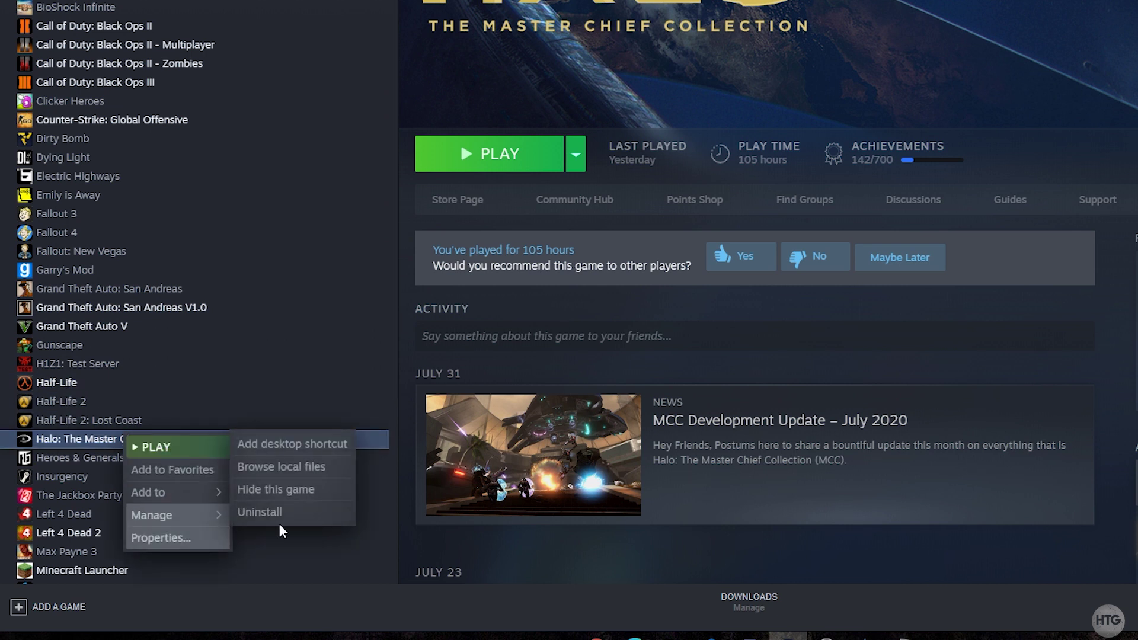
{"action": "left_click", "coordinate": [321, 451]}
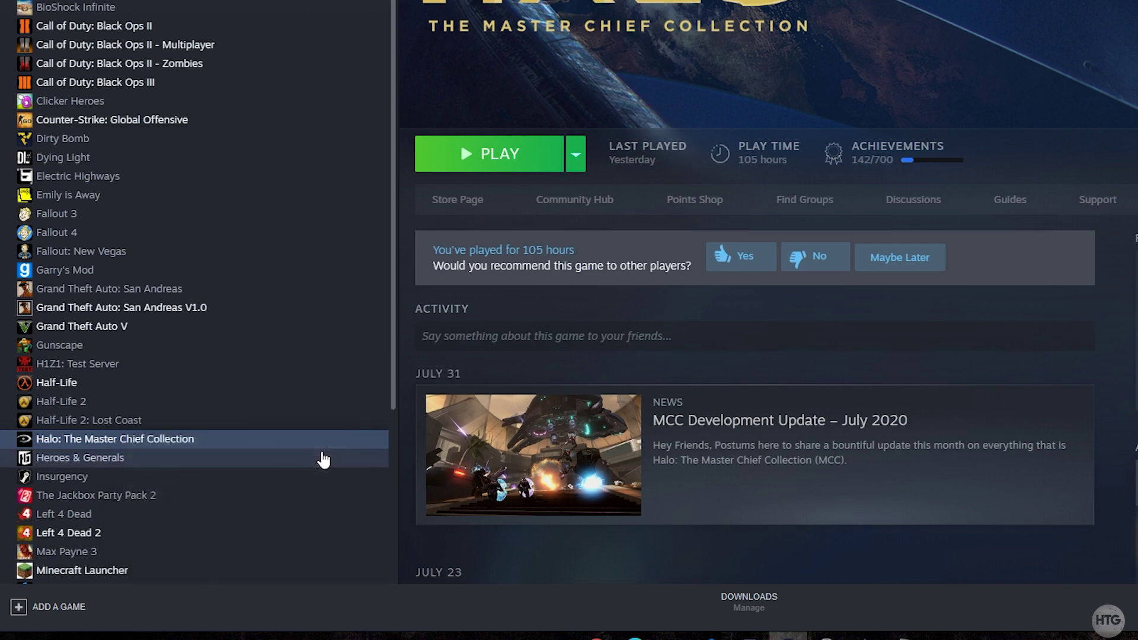
{"action": "left_click", "coordinate": [1101, 14]}
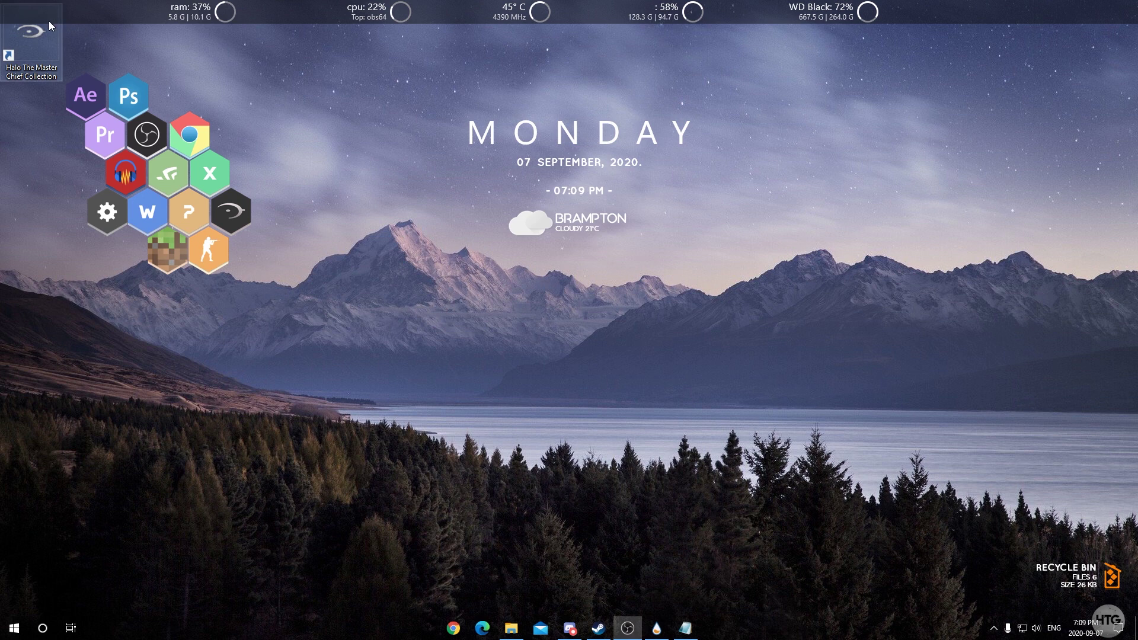
- Move the Halo shortcut toward the middle of the desktop, copy the URL from its properties, and close the properties dialog
{"action": "left_click_drag", "start_coordinate": [31, 37], "coordinate": [344, 299]}
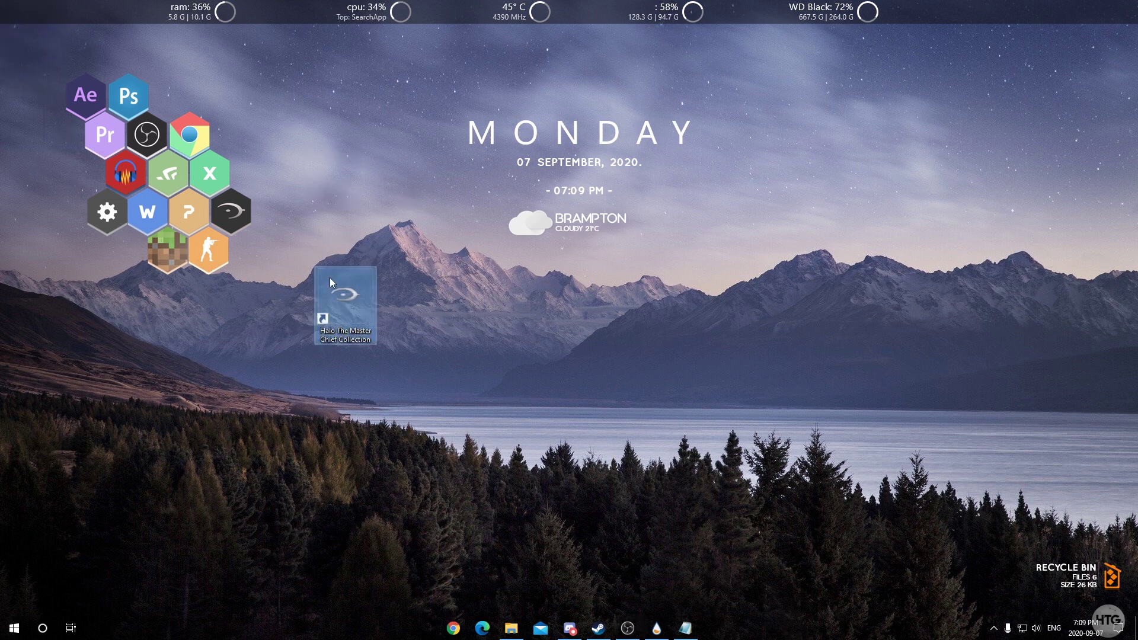
{"action": "right_click", "coordinate": [359, 290]}
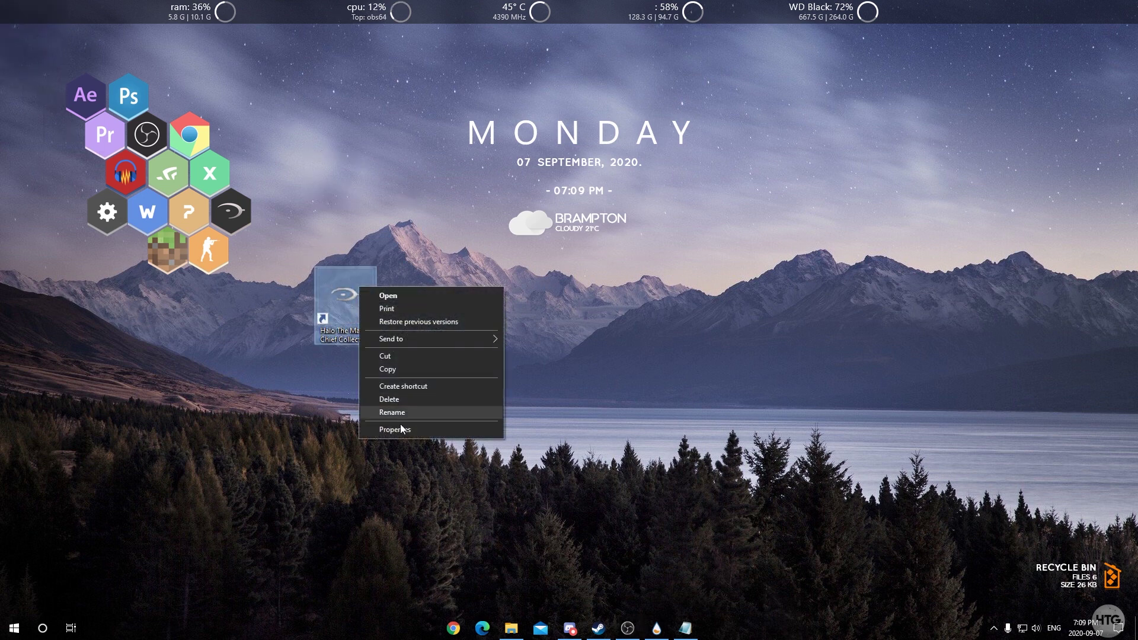
{"action": "left_click", "coordinate": [405, 436]}
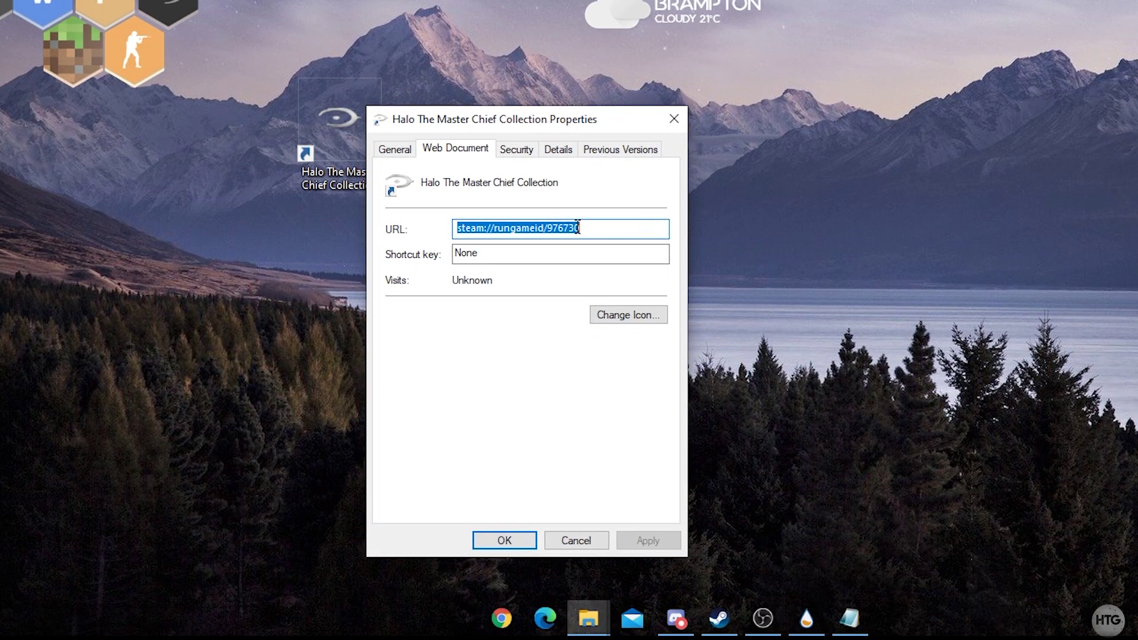
{"action": "left_click", "coordinate": [675, 119]}
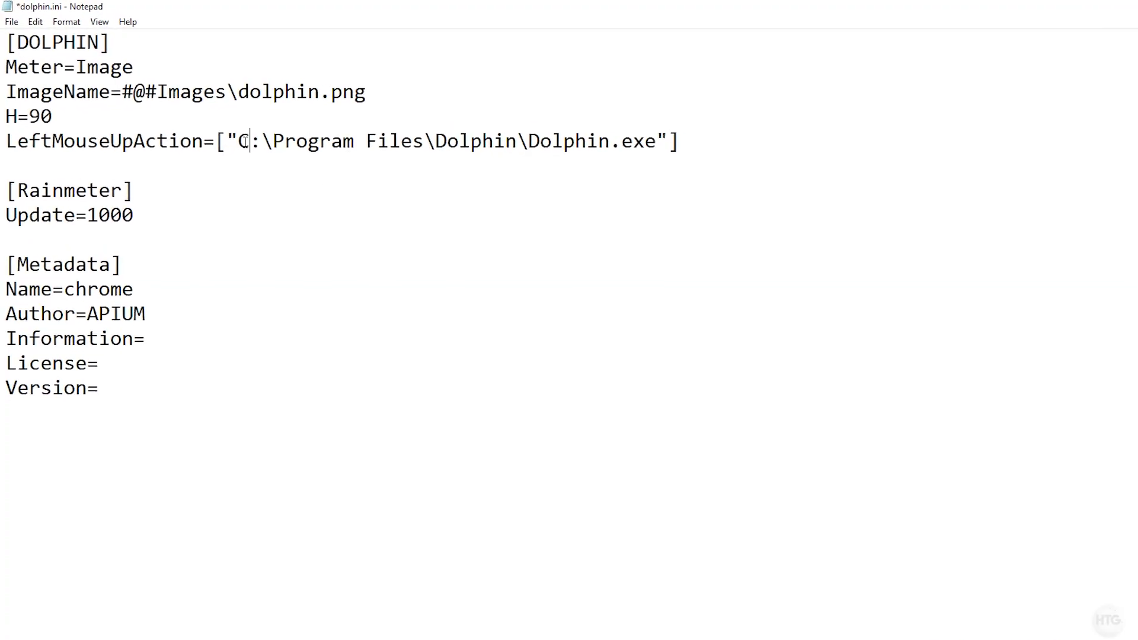
- In dolphin.ini, try replacing the Dolphin path in LeftMouseUpAction with steam://rungameid/976730, and undo the replacement
{"action": "left_click_drag", "start_coordinate": [279, 143], "coordinate": [665, 142]}
{"action": "left_click", "coordinate": [230, 142]}
{"action": "key", "text": "Delete"}
{"action": "type", "text": "steam://rungameid/976730"}
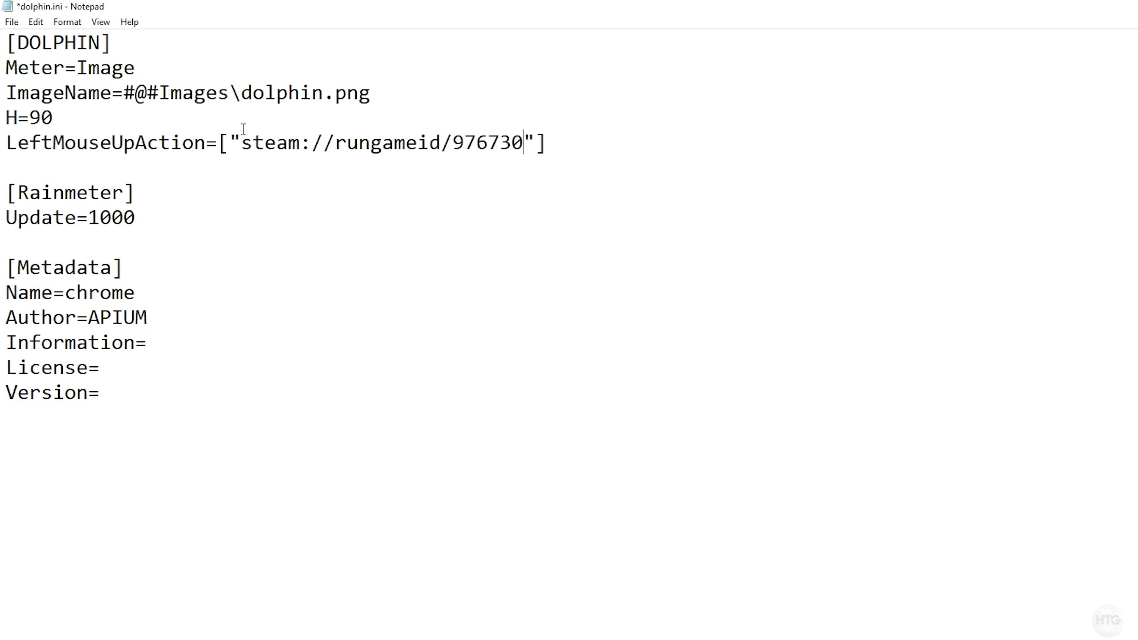
{"action": "key", "text": "ctrl+z"}
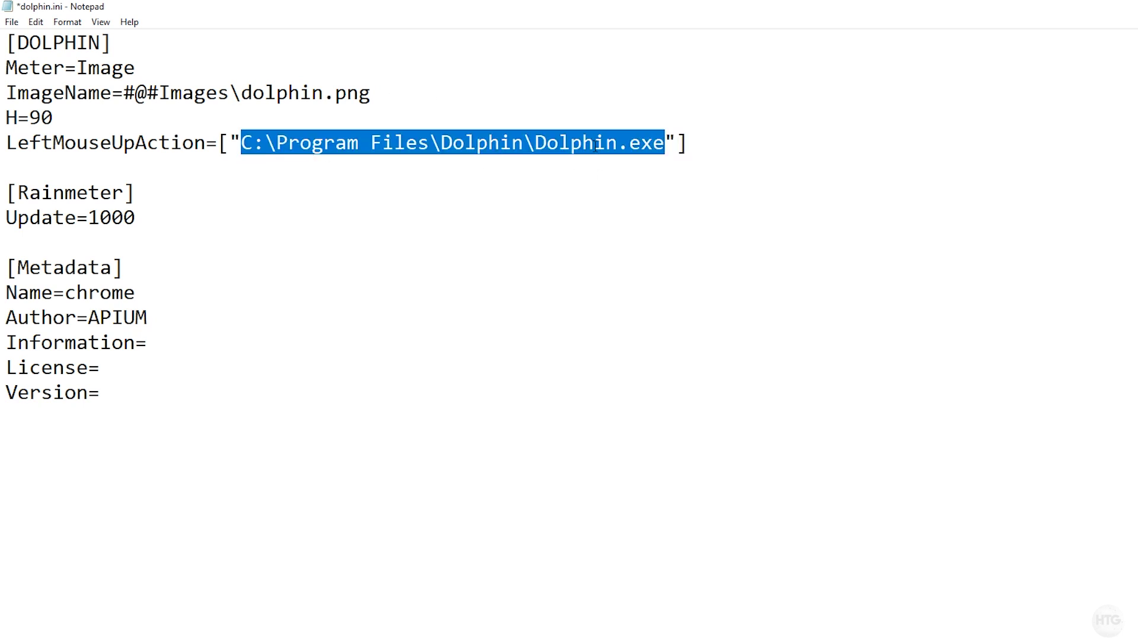
{"action": "left_click", "coordinate": [374, 145]}
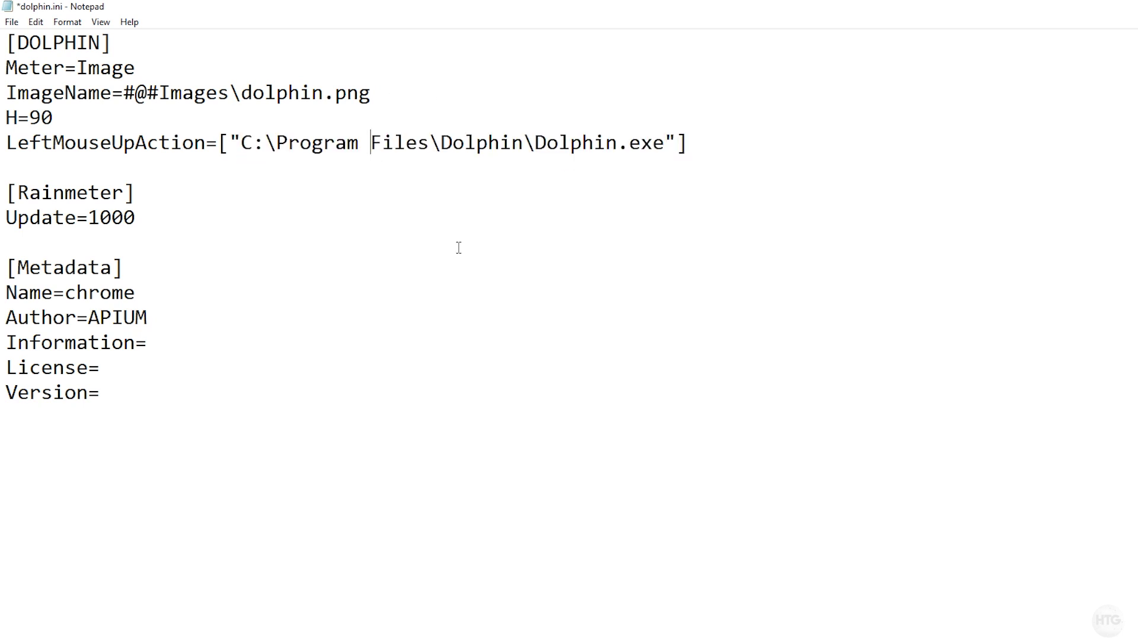
- Set the Name entry in the Metadata section of dolphin.ini to dolphin
{"action": "left_click", "coordinate": [150, 290]}
{"action": "key", "text": "BackSpace"}
{"action": "key", "text": "BackSpace"}
{"action": "key", "text": "BackSpace"}
{"action": "key", "text": "BackSpace"}
{"action": "key", "text": "BackSpace"}
{"action": "key", "text": "BackSpace"}
{"action": "type", "text": "dolphin"}
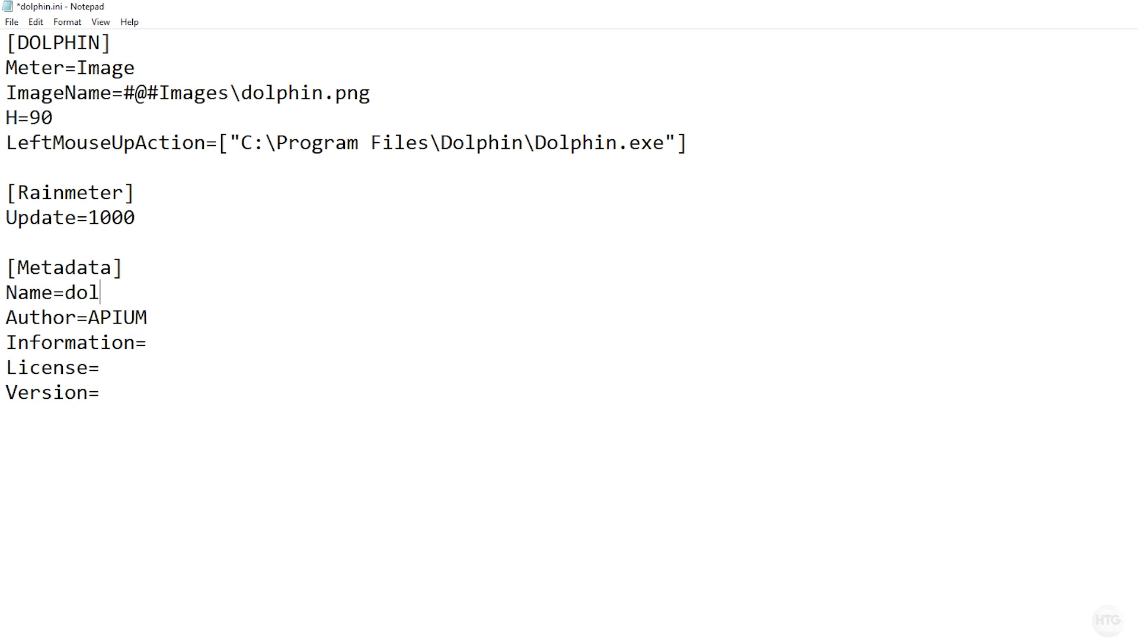
- Replace APIUM in the Author entry of the Metadata section with the skin author's first name
{"action": "key", "text": "Down"}
{"action": "key", "text": "BackSpace"}
{"action": "key", "text": "BackSpace"}
{"action": "key", "text": "BackSpace"}
{"action": "key", "text": "BackSpace"}
{"action": "key", "text": "BackSpace"}
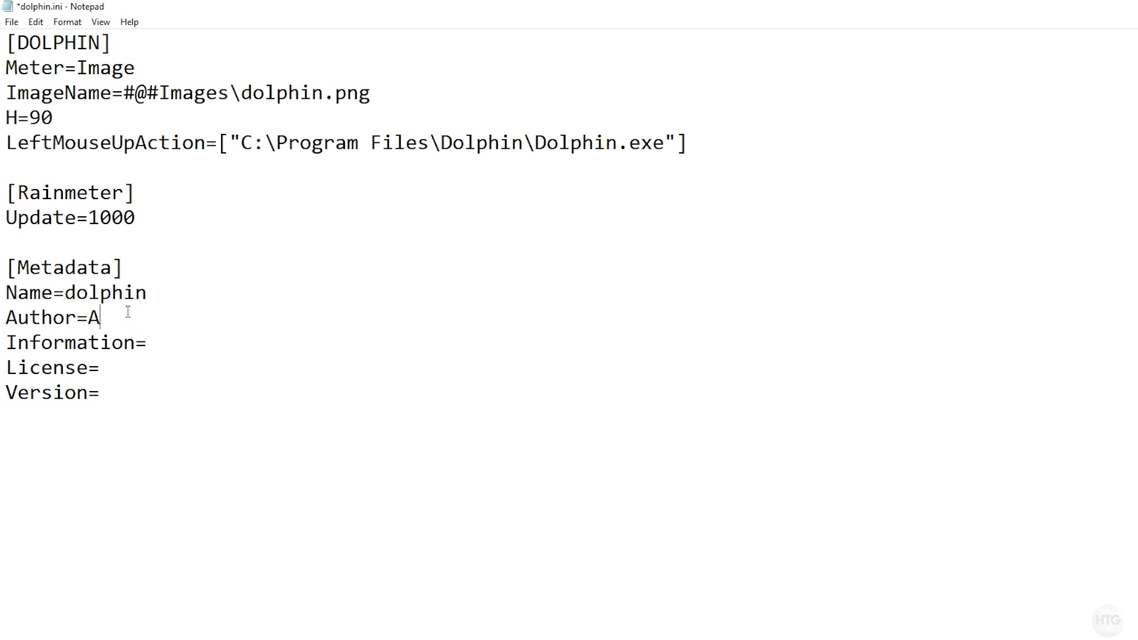
{"action": "type", "text": "Kyle"}
- Save and close dolphin.ini, and clear the Dolphin folder window off the desktop
{"action": "left_click", "coordinate": [12, 22]}
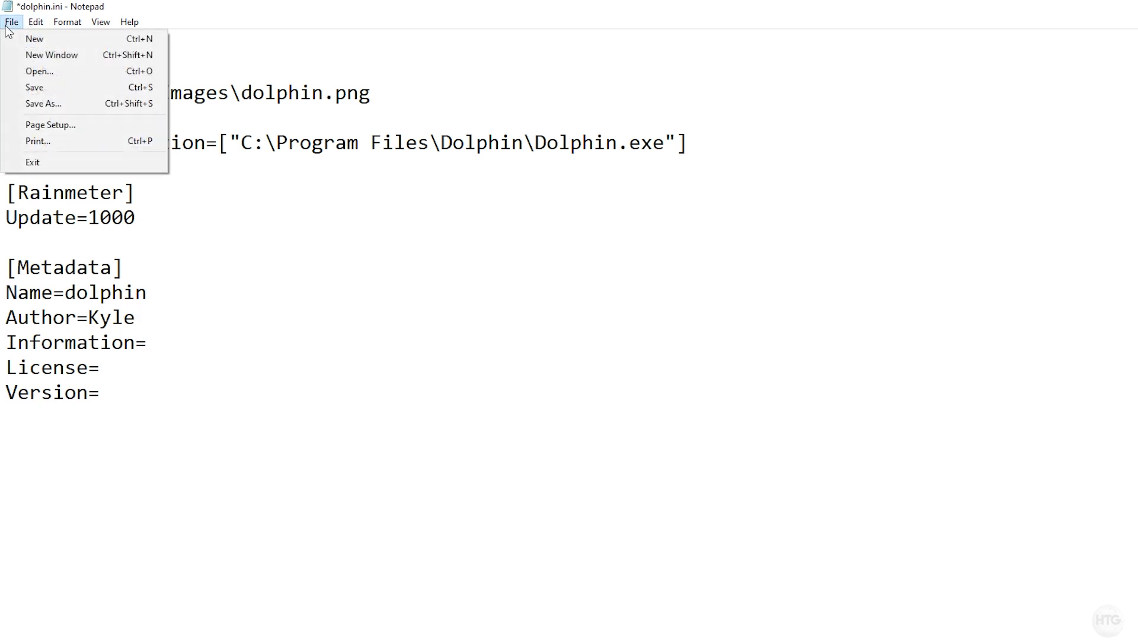
{"action": "left_click", "coordinate": [34, 87]}
{"action": "key", "text": "alt+F4"}
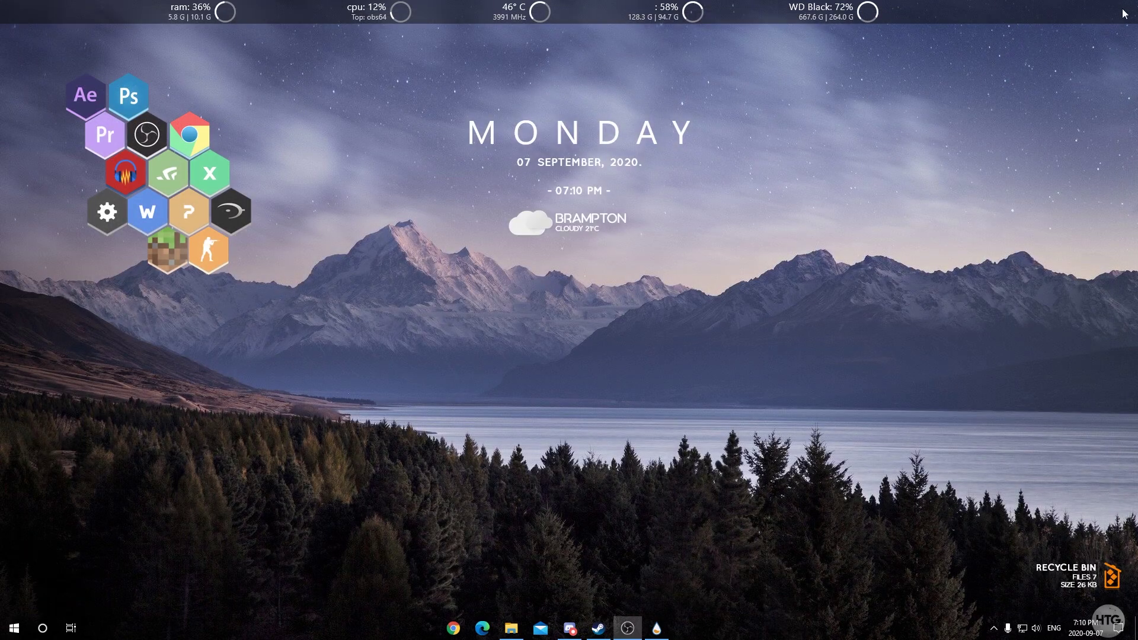
{"action": "left_click", "coordinate": [527, 629]}
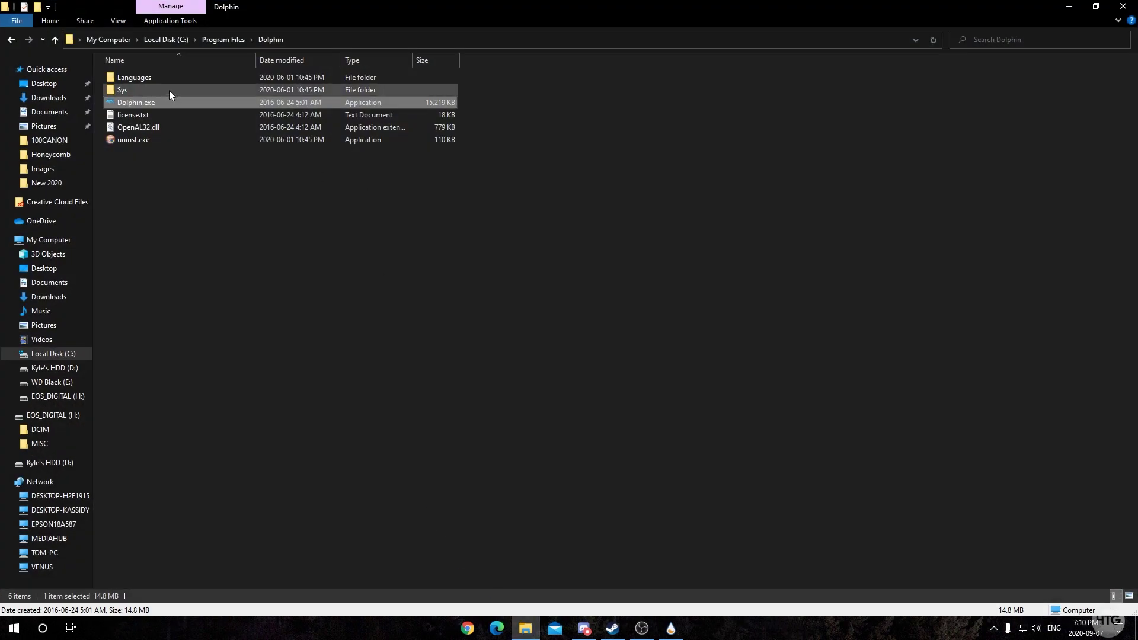
{"action": "key", "text": "super+d"}
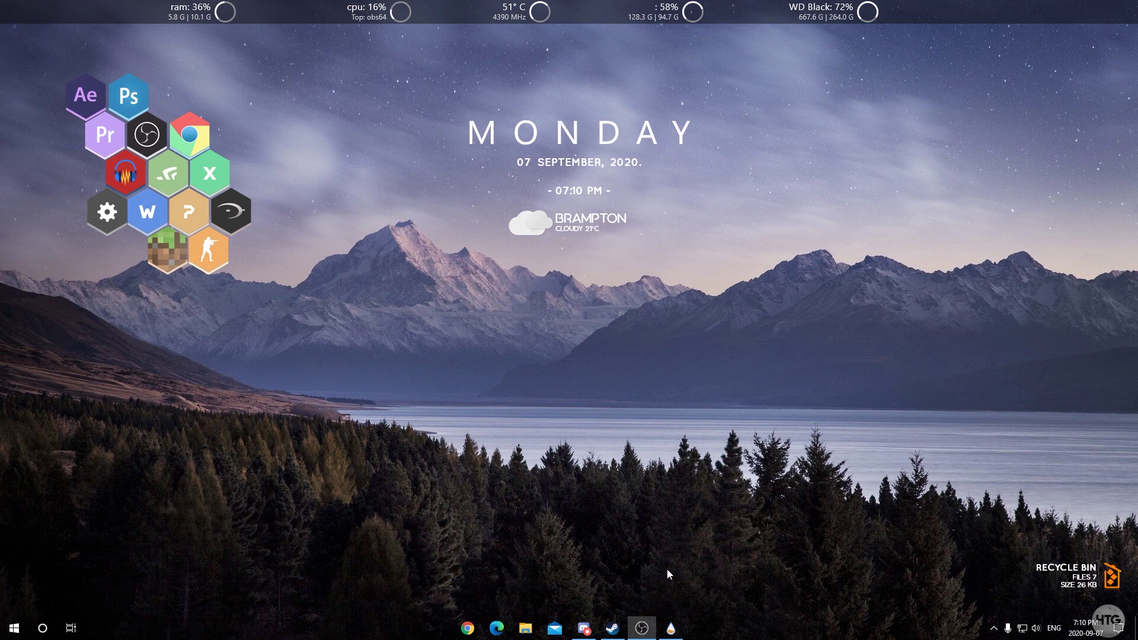
- Switch to Rainmeter, refresh all skins, and load dolphin.ini from the dolphin folder of the Honeycomb skin
{"action": "left_click", "coordinate": [670, 629]}
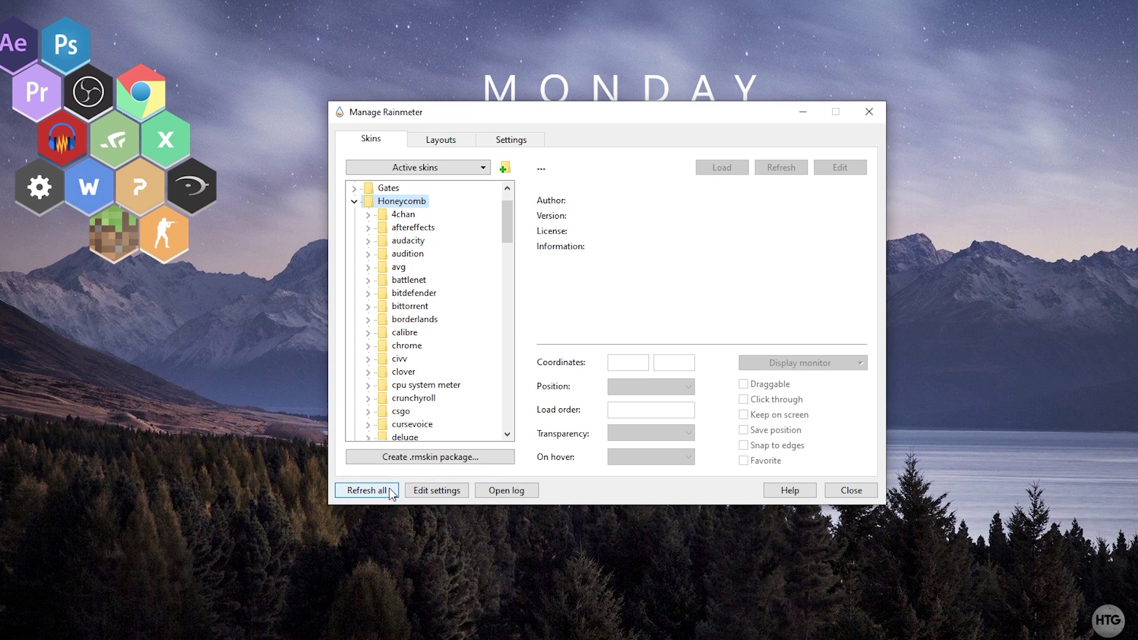
{"action": "left_click", "coordinate": [390, 491]}
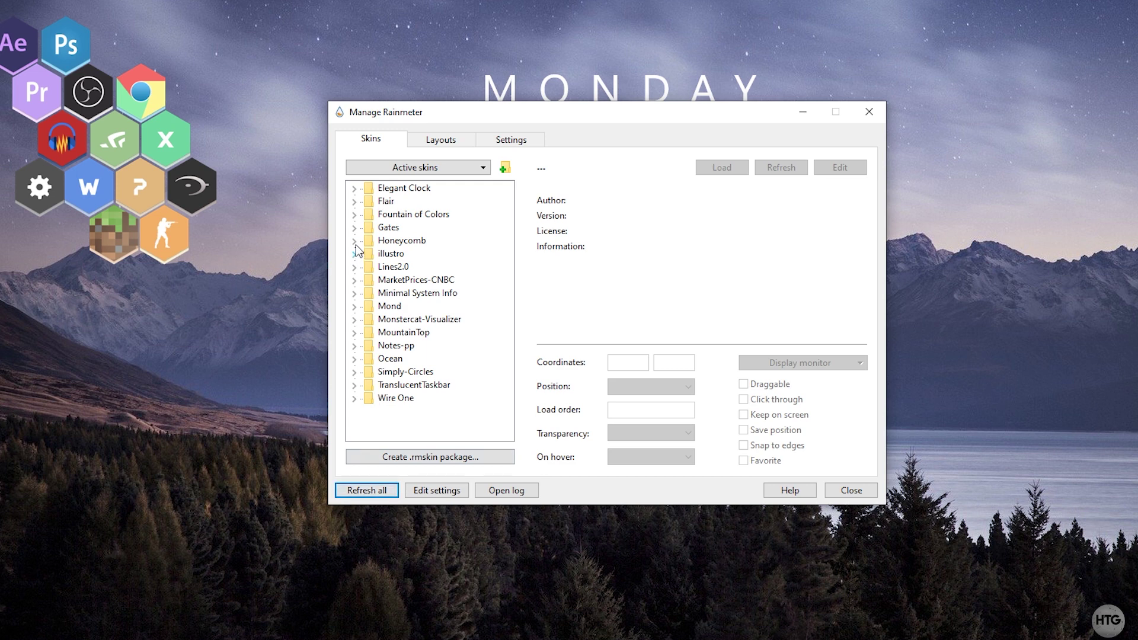
{"action": "left_click", "coordinate": [354, 241]}
{"action": "left_click_drag", "start_coordinate": [503, 221], "coordinate": [503, 256]}
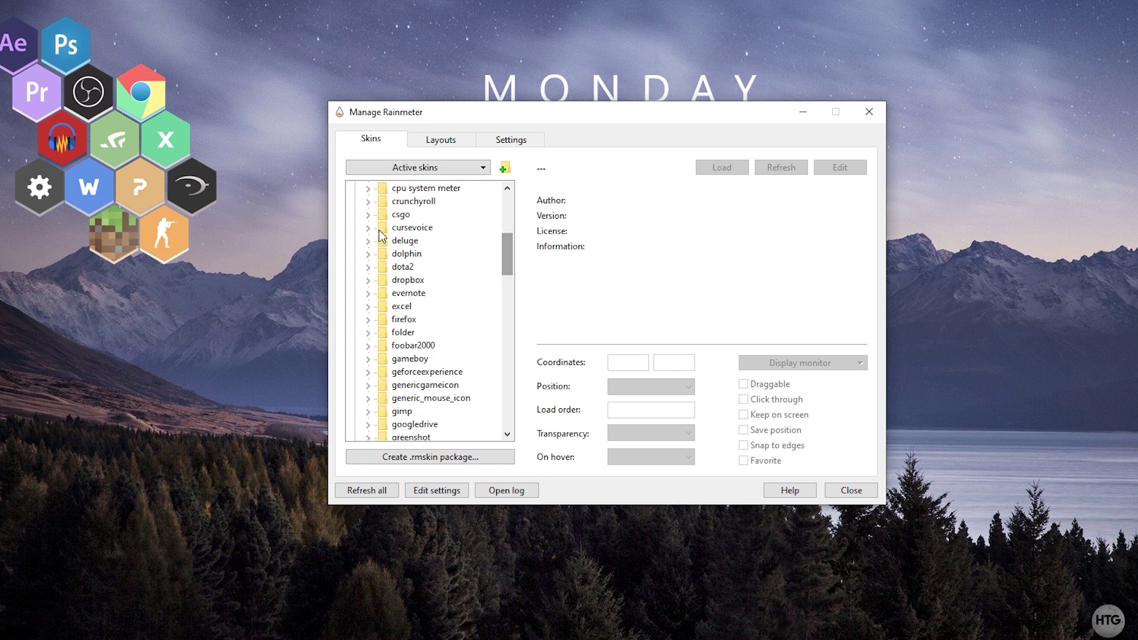
{"action": "left_click", "coordinate": [367, 254]}
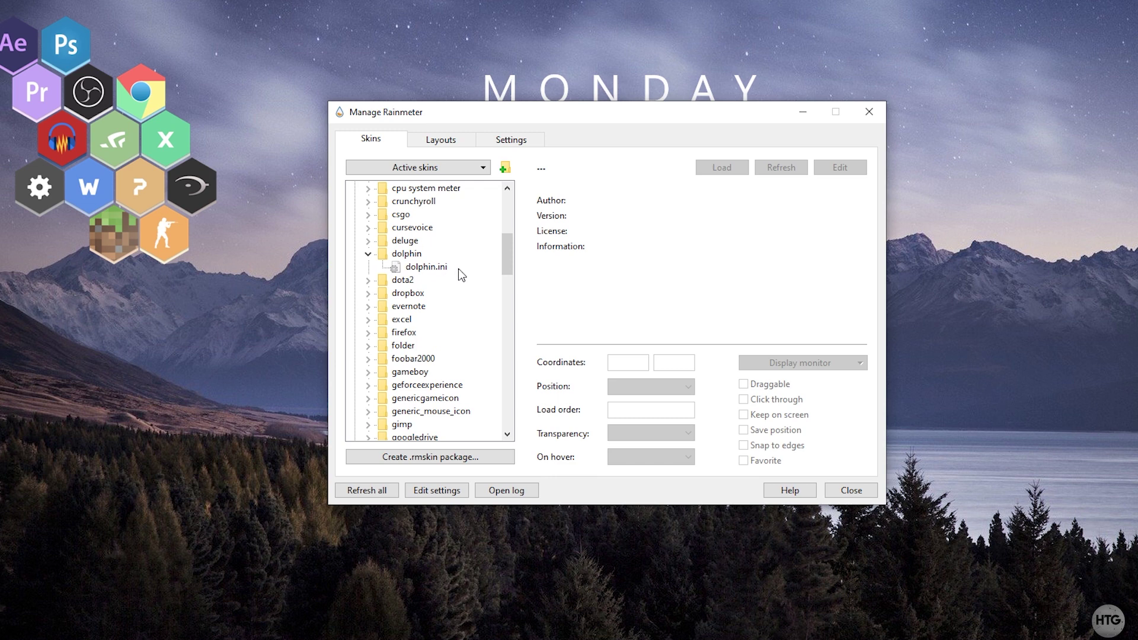
{"action": "double_click", "coordinate": [439, 268]}
- Place the Dolphin hexagon beside the Counter-Strike one at about 377, 378, and close the Manage Rainmeter window
{"action": "left_click_drag", "start_coordinate": [219, 239], "coordinate": [221, 239]}
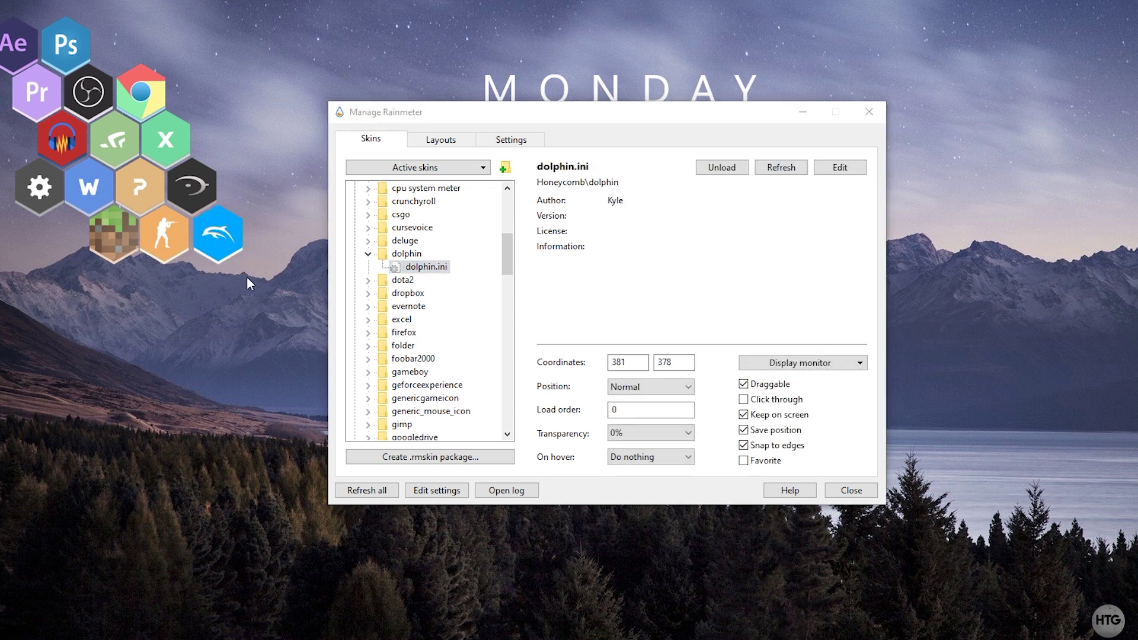
{"action": "left_click_drag", "start_coordinate": [208, 233], "coordinate": [206, 234]}
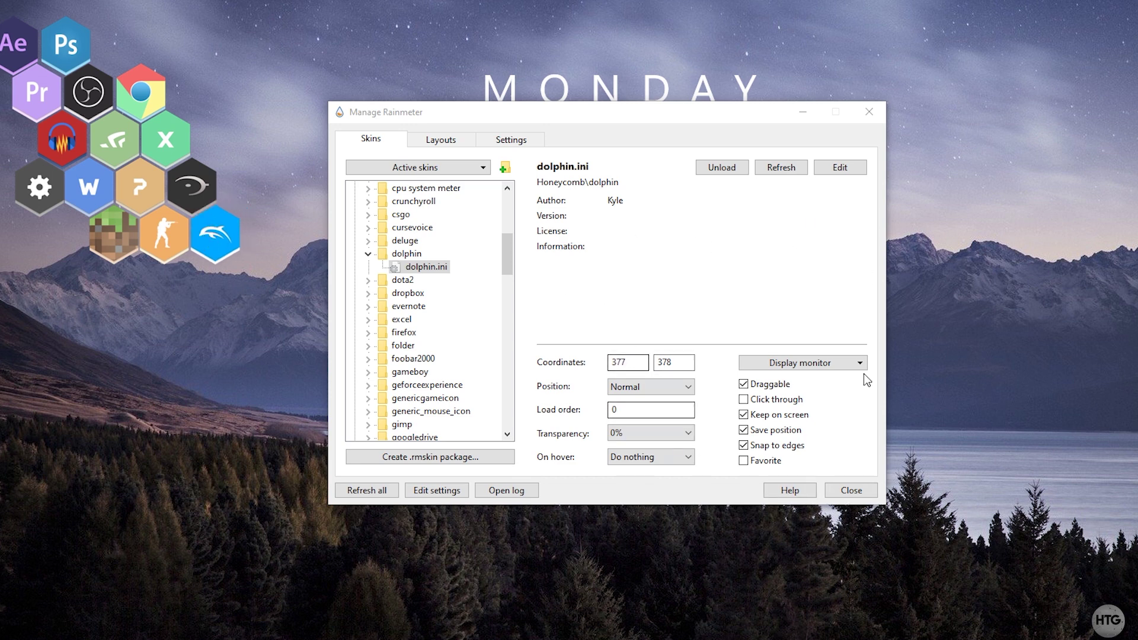
{"action": "left_click", "coordinate": [867, 113]}
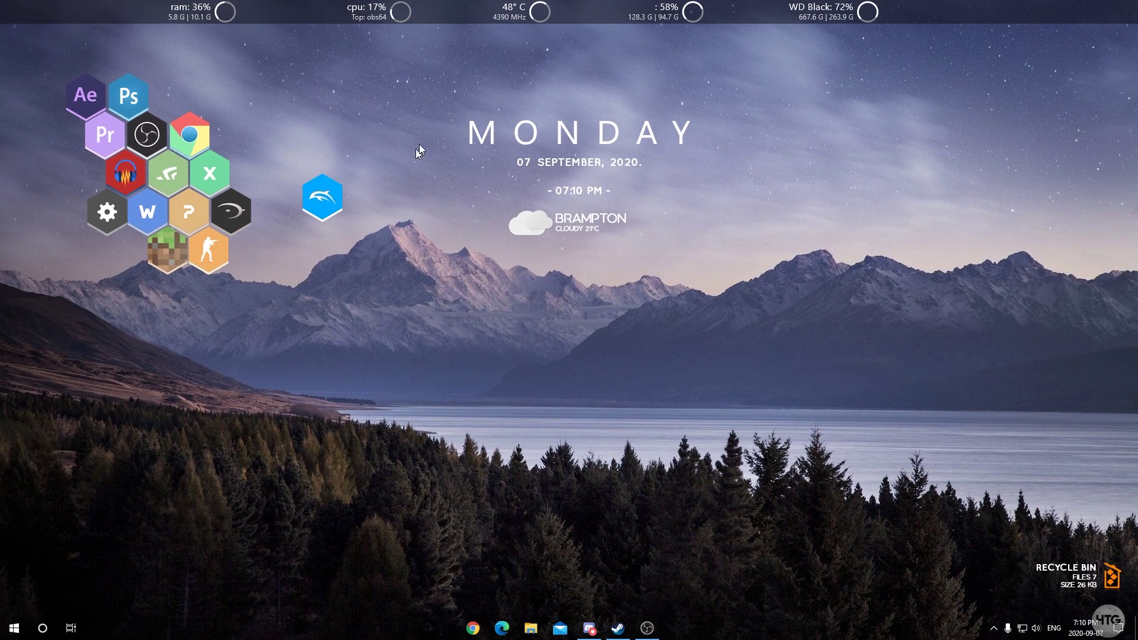
- Move the Dolphin hexagon back from open desktop to its place beside the Counter-Strike hexagon, and launch Dolphin from it
{"action": "left_click_drag", "start_coordinate": [336, 206], "coordinate": [332, 172]}
{"action": "left_click_drag", "start_coordinate": [289, 288], "coordinate": [265, 249]}
{"action": "left_click", "coordinate": [256, 262]}
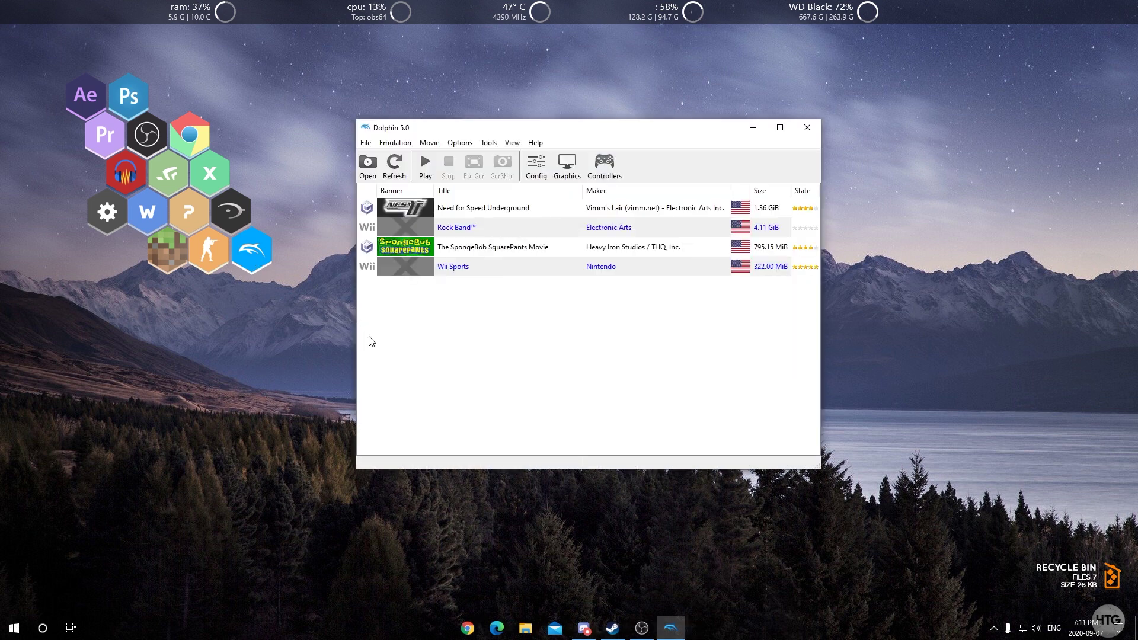